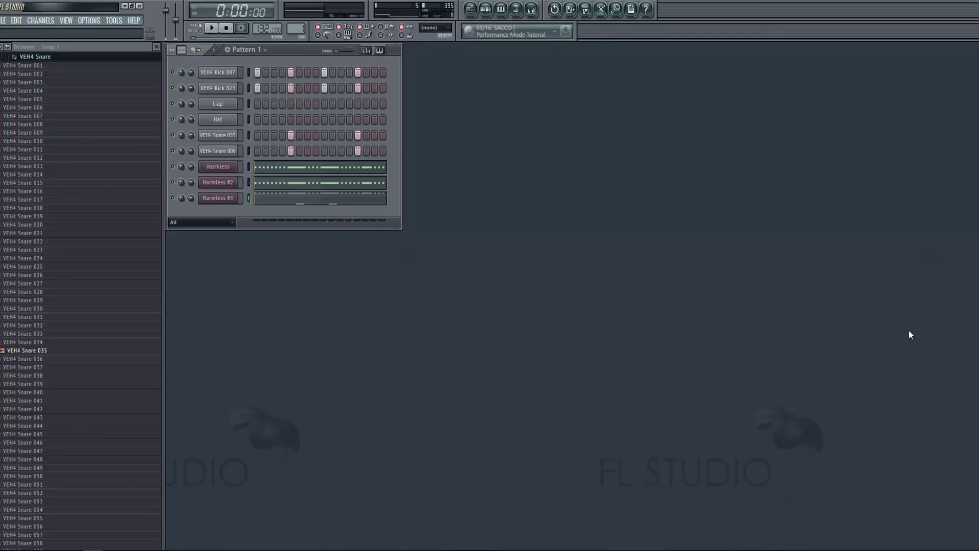
# Play back Pattern 1 and examine the synth settings of the first Harmless channel
pyautogui.press('space')
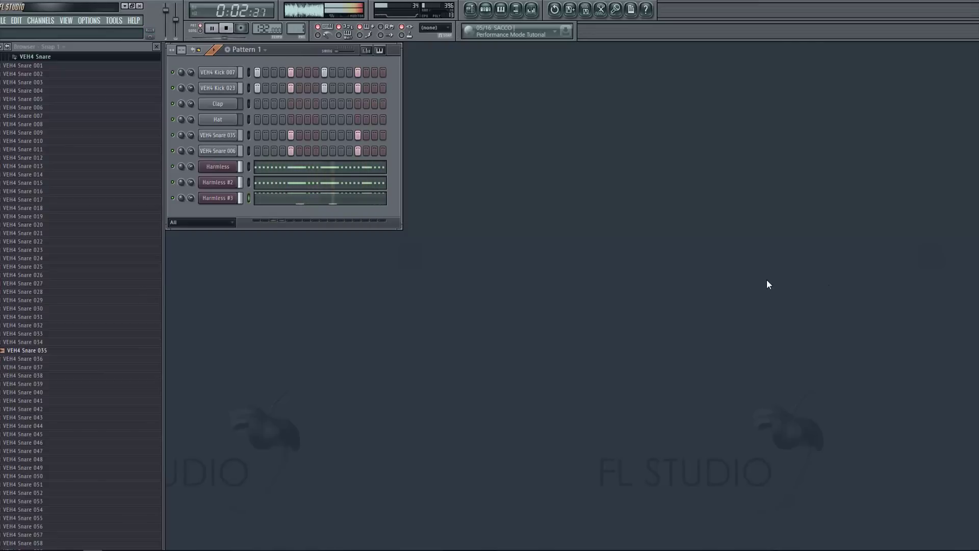
pyautogui.press('space')
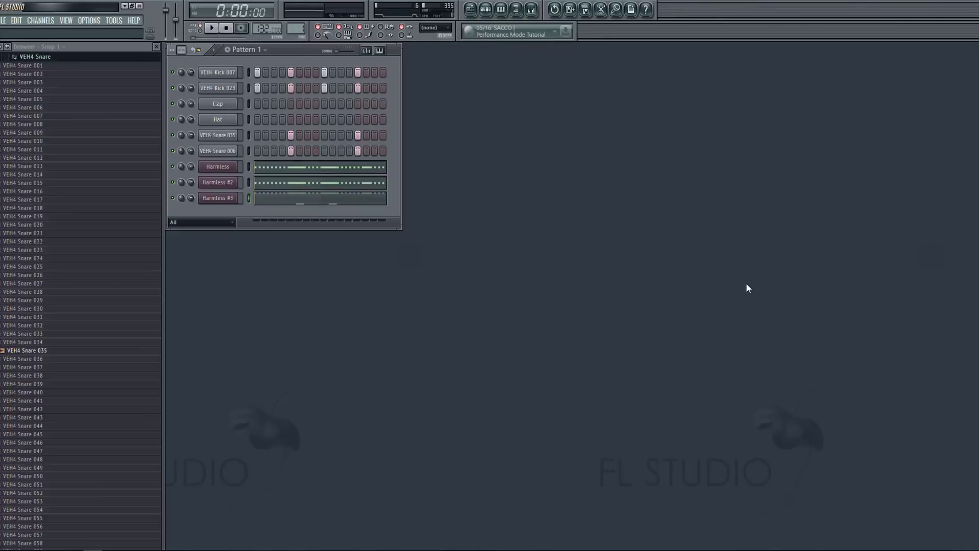
pyautogui.click(237, 167)
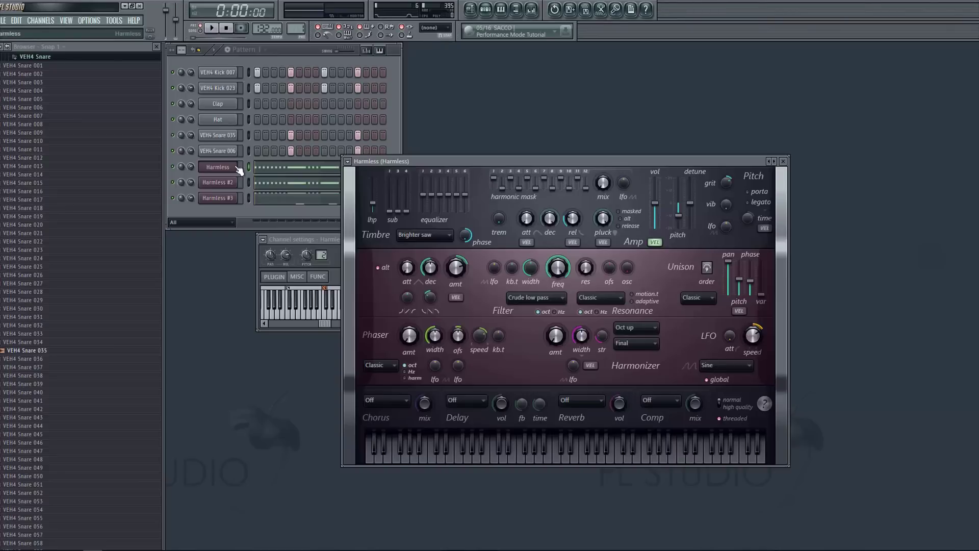
pyautogui.moveTo(706, 269); pyautogui.dragTo(706, 286)
pyautogui.moveTo(397, 164); pyautogui.dragTo(465, 162)
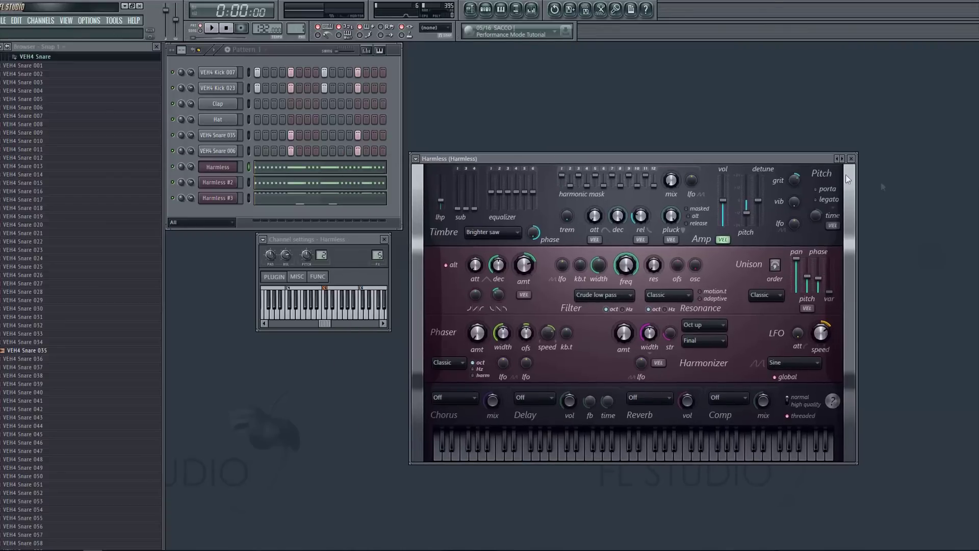
# Examine the pitch, portamento and legato settings of the Harmless #3 channel
pyautogui.click(214, 199)
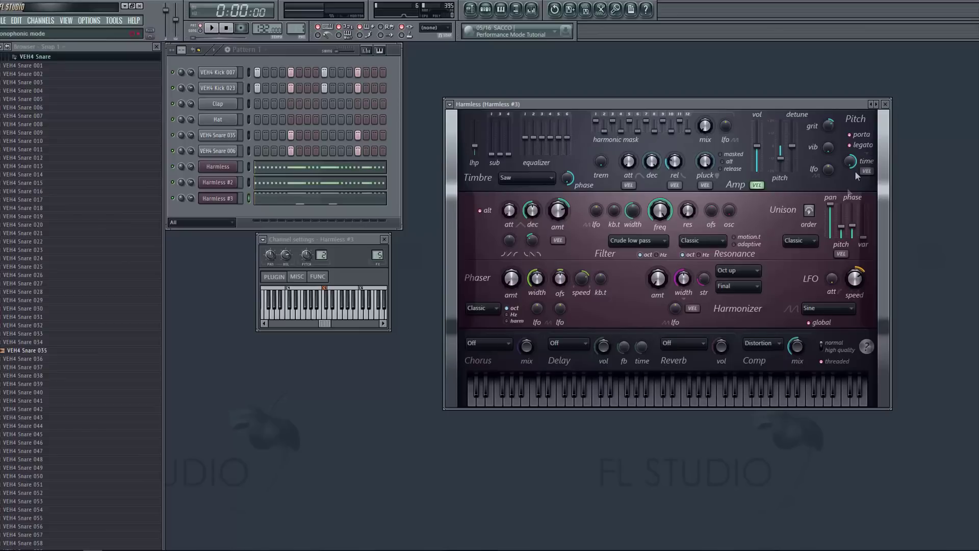
pyautogui.moveTo(857, 168); pyautogui.dragTo(857, 162)
pyautogui.moveTo(684, 105); pyautogui.dragTo(702, 120)
# Start a new empty project
pyautogui.click(4, 22)
pyautogui.click(4, 31)
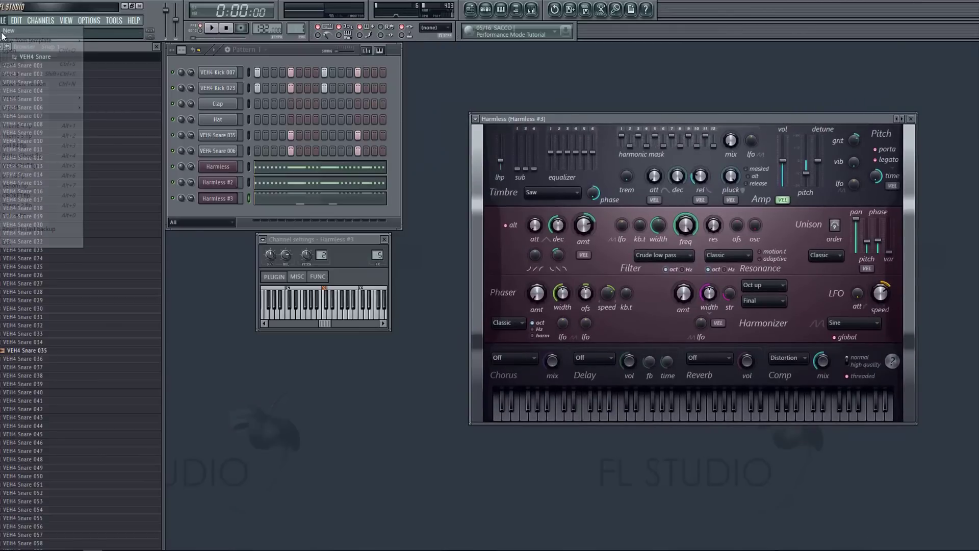
pyautogui.click(502, 306)
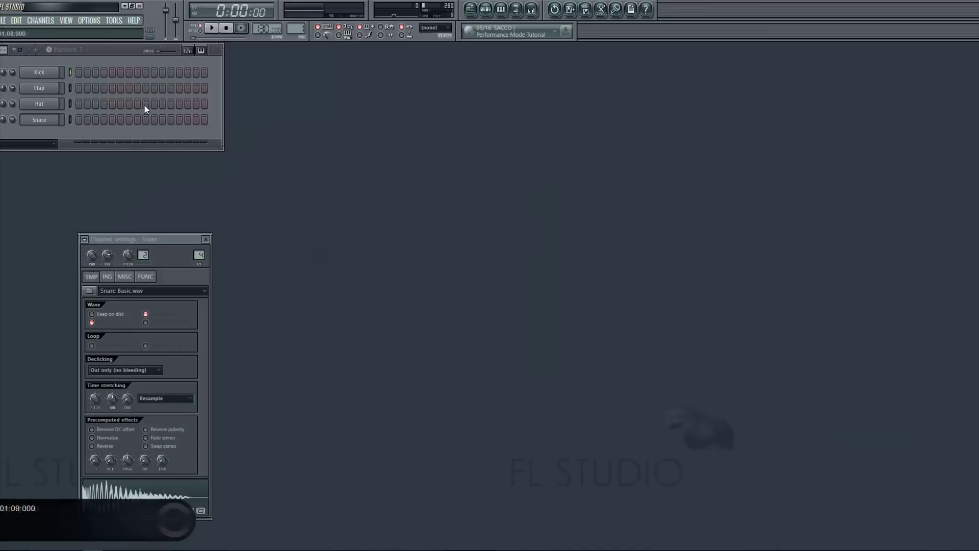
# Insert a Harmless synth channel below Snare, close the Snare channel settings and move the synth window into free space
pyautogui.rightClick(59, 119)
pyautogui.moveTo(88, 228)
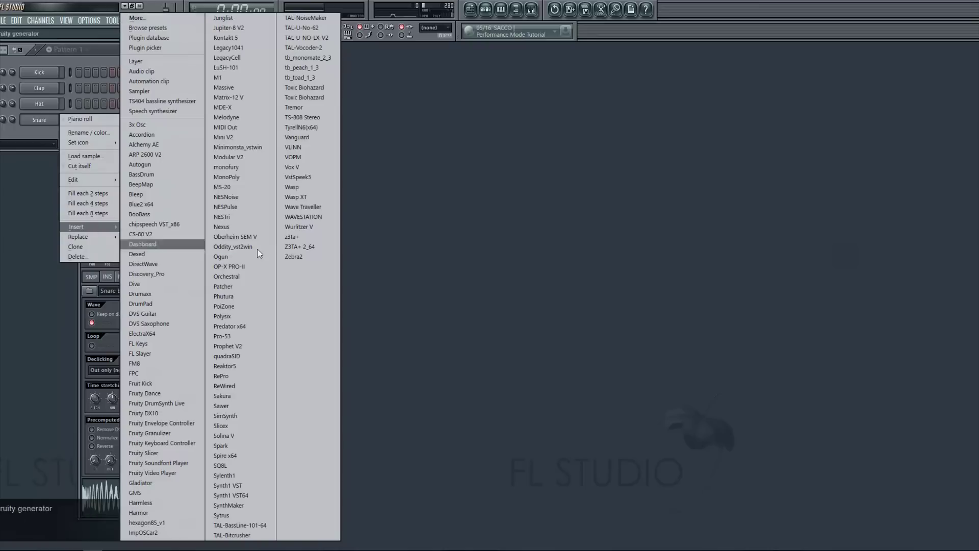
pyautogui.click(161, 503)
pyautogui.hotkey('alt', 'Down')
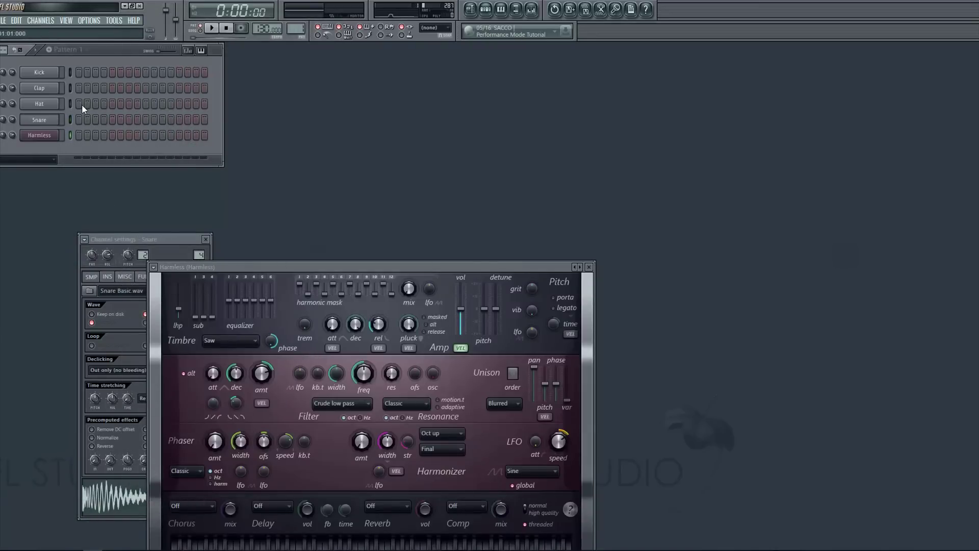
pyautogui.click(205, 240)
pyautogui.moveTo(222, 267); pyautogui.dragTo(439, 86)
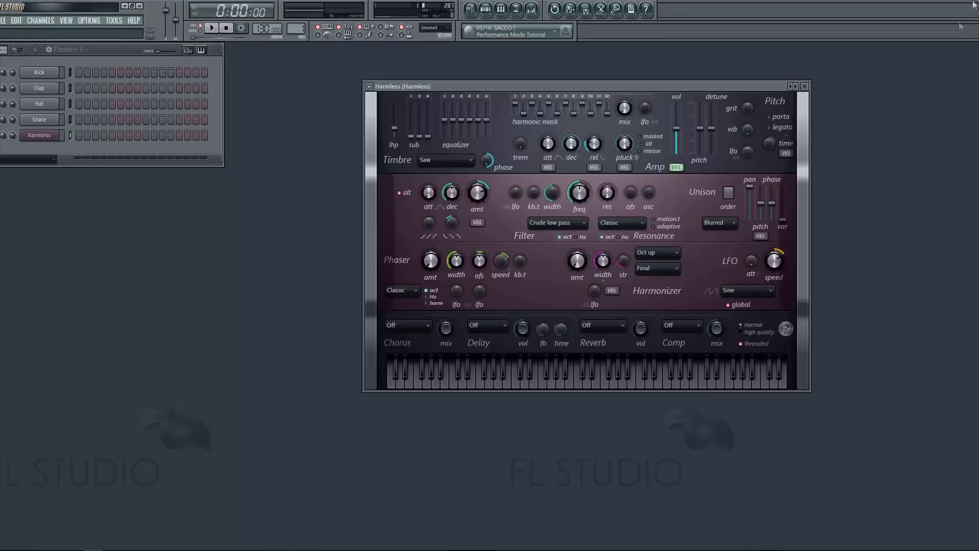
# Load the Harmless preset The Encounter Basshit, audition a few notes and go back to the Default preset
pyautogui.rightClick(795, 86)
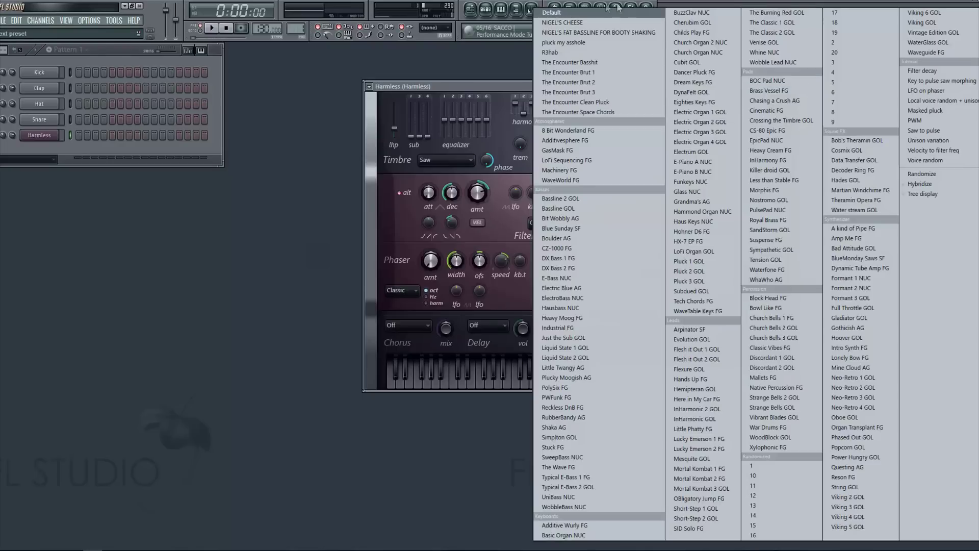
pyautogui.click(597, 63)
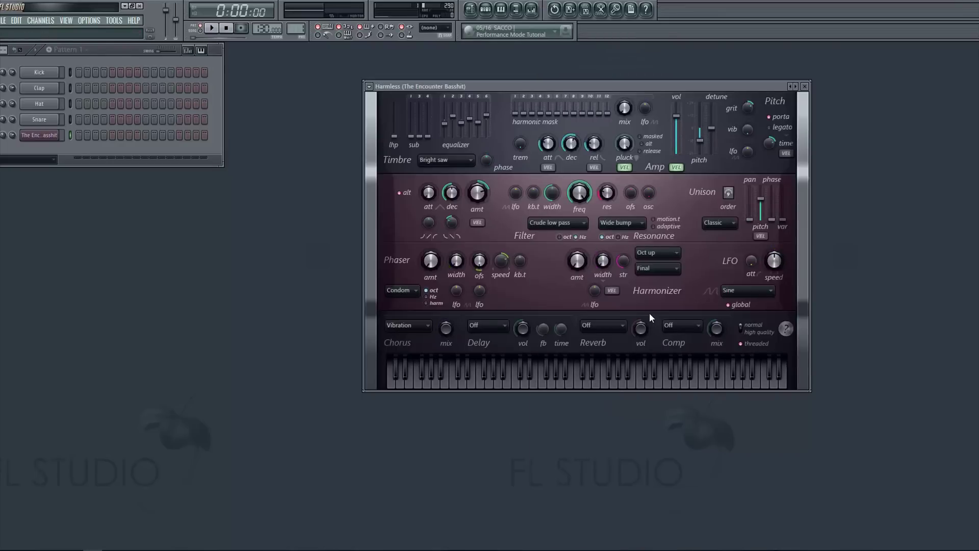
pyautogui.press('w')
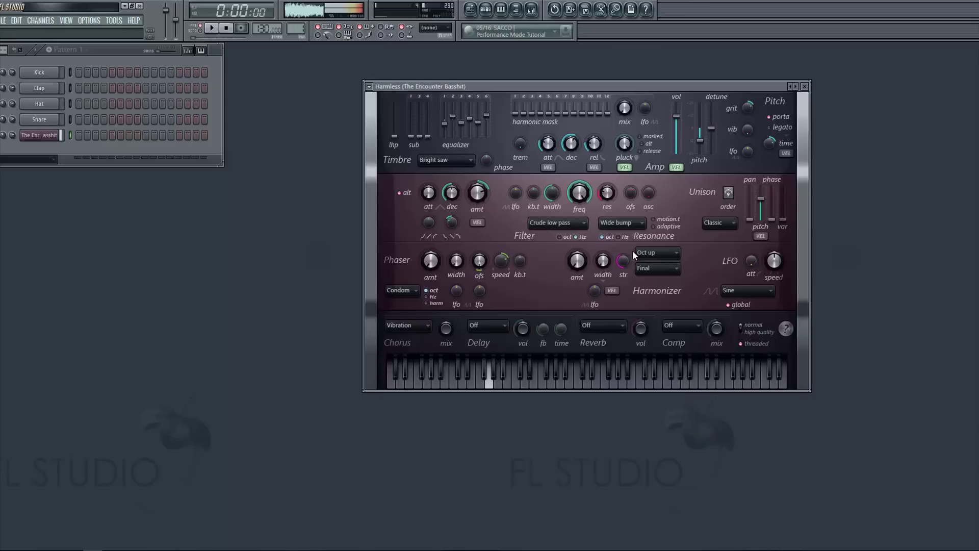
pyautogui.press('n')
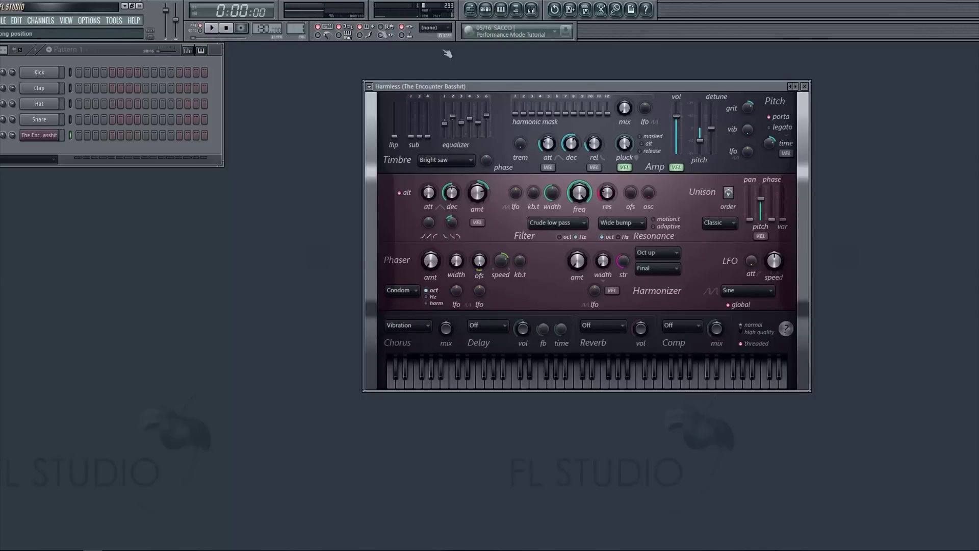
pyautogui.rightClick(798, 89)
pyautogui.click(601, 14)
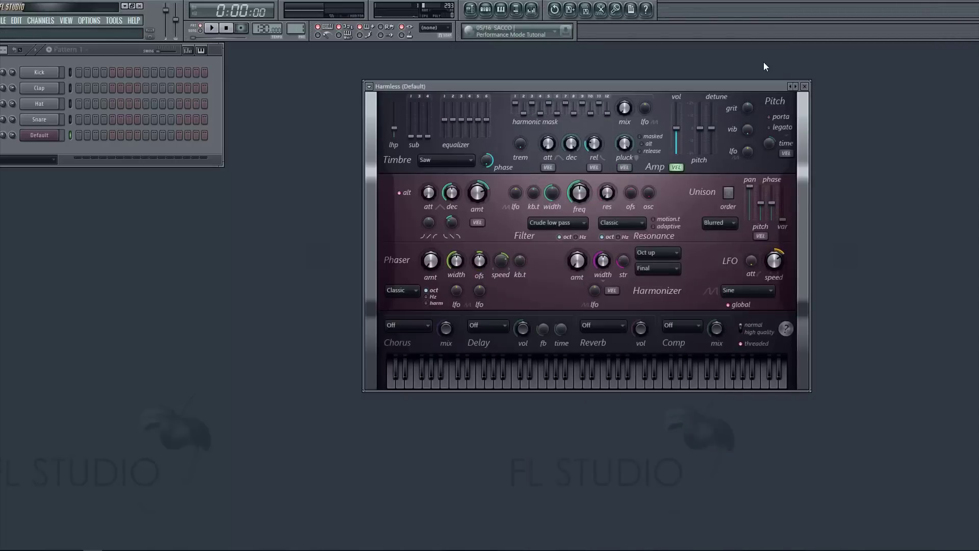
# Enable portamento and legato in the synth's Pitch section, raise the portamento time and add a little grit
pyautogui.moveTo(399, 86); pyautogui.dragTo(395, 116)
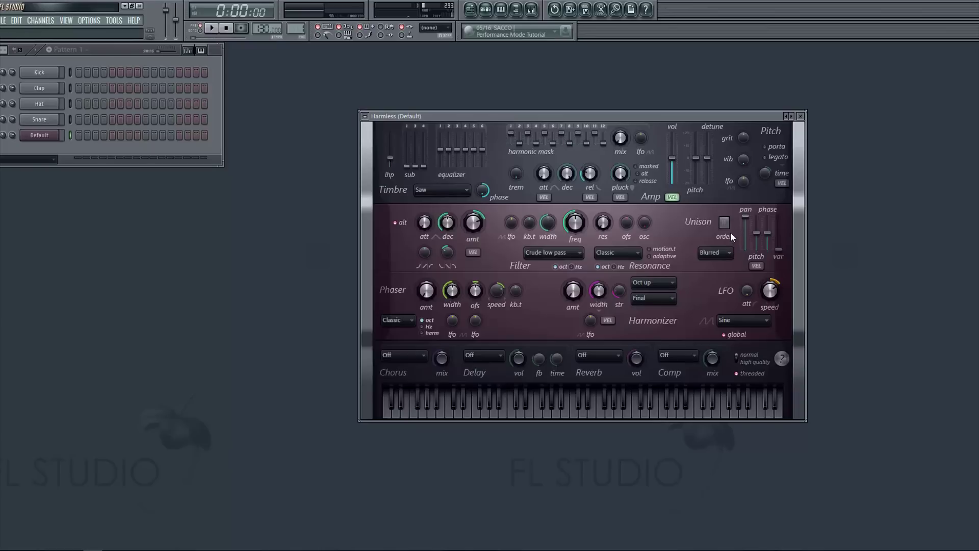
pyautogui.click(782, 162)
pyautogui.moveTo(763, 175); pyautogui.dragTo(761, 160)
pyautogui.moveTo(744, 140); pyautogui.dragTo(744, 137)
# Lower the synth's pitch slider below centre, auditioning a note to fine-tune it
pyautogui.moveTo(695, 158); pyautogui.dragTo(695, 183)
pyautogui.click(695, 183)
pyautogui.press('b')
pyautogui.moveTo(694, 182); pyautogui.dragTo(694, 175)
# Preview the G3 note in the Default channel's piano roll and audition the sound on the synth
pyautogui.click(501, 10)
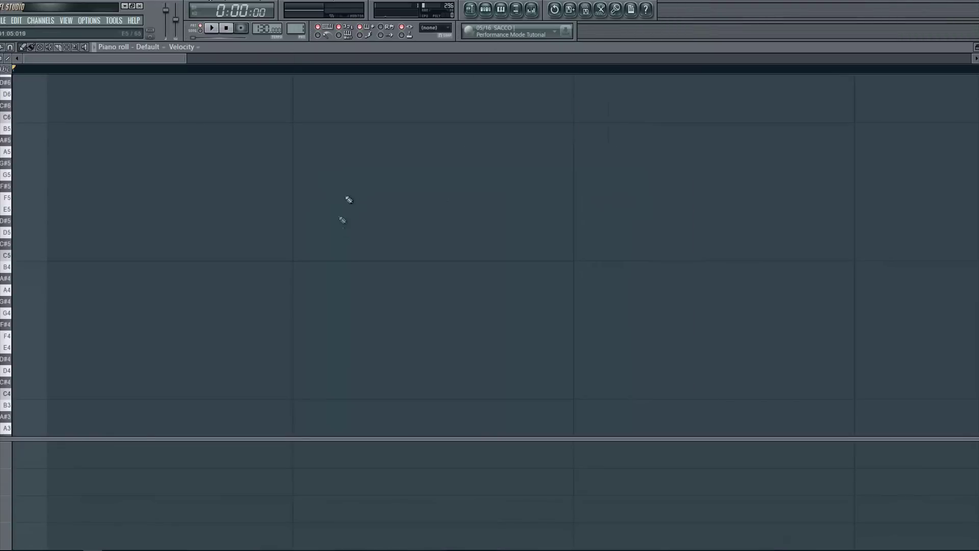
pyautogui.scroll(-6, 349, 199)
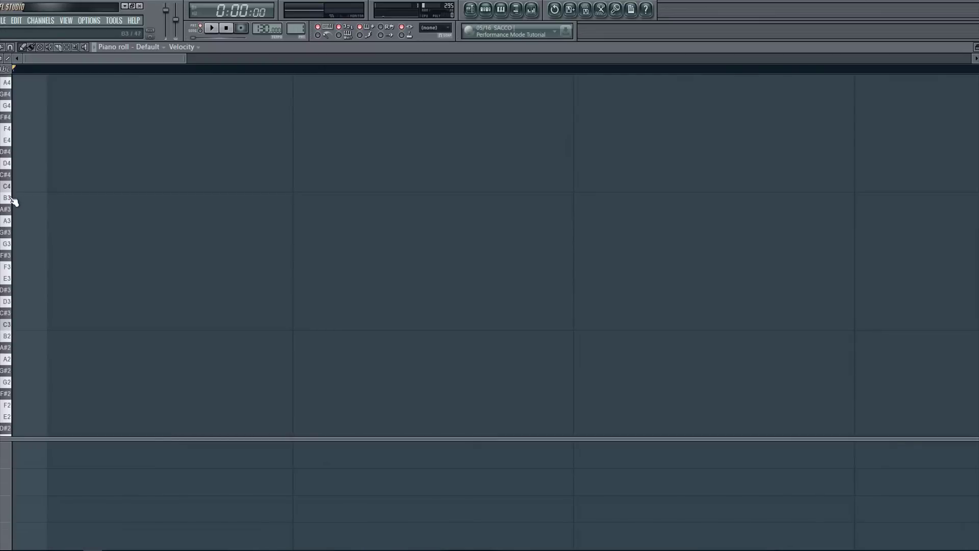
pyautogui.click(4, 245)
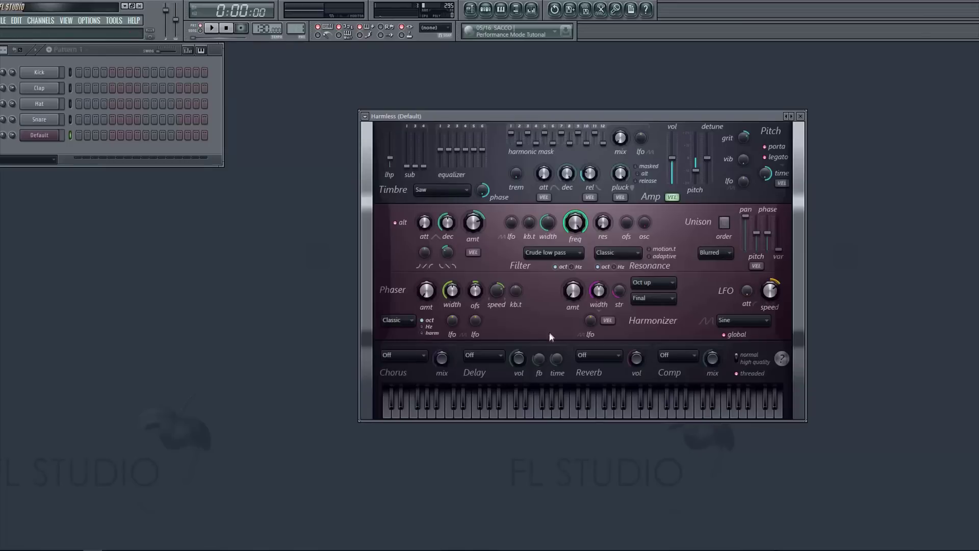
pyautogui.press('b')
pyautogui.press('b')
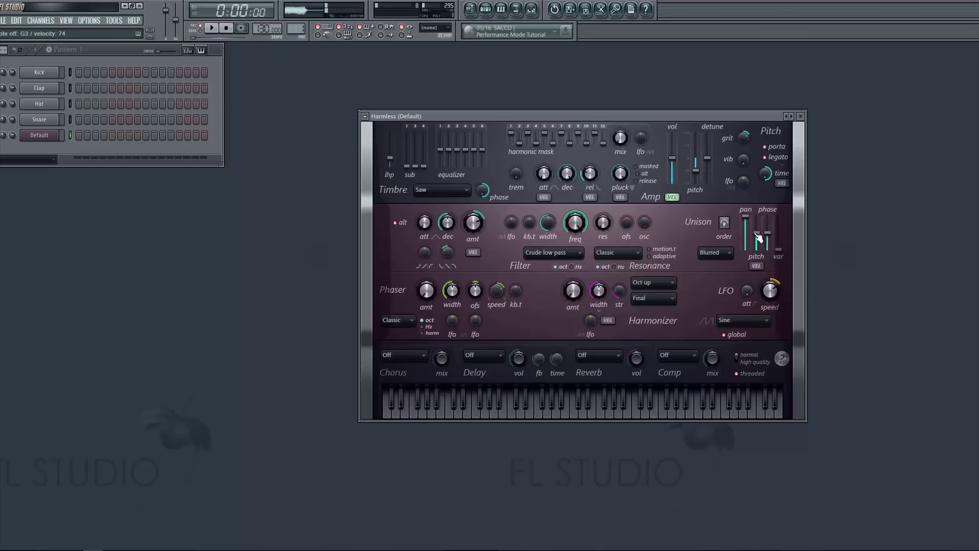
# Lower the unison pitch thickness and phase, and set the unison type to Classic
pyautogui.moveTo(756, 233)
pyautogui.mouseDown()
pyautogui.moveTo(768, 249)
pyautogui.moveTo(757, 251)
pyautogui.moveTo(757, 240)
pyautogui.mouseUp()
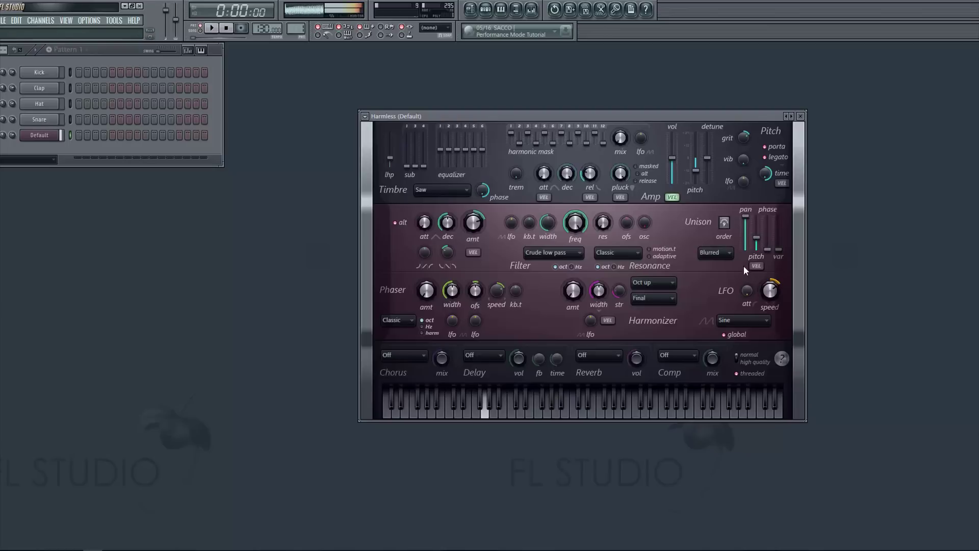
pyautogui.click(714, 253)
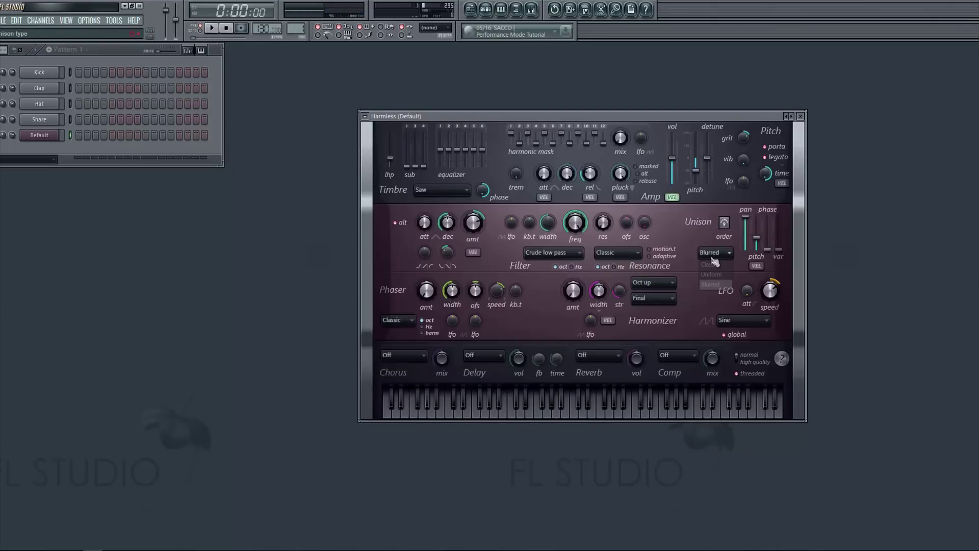
pyautogui.click(715, 264)
# Clone the Default channel, place the clone's synth window in view and close the original's synth window
pyautogui.rightClick(33, 135)
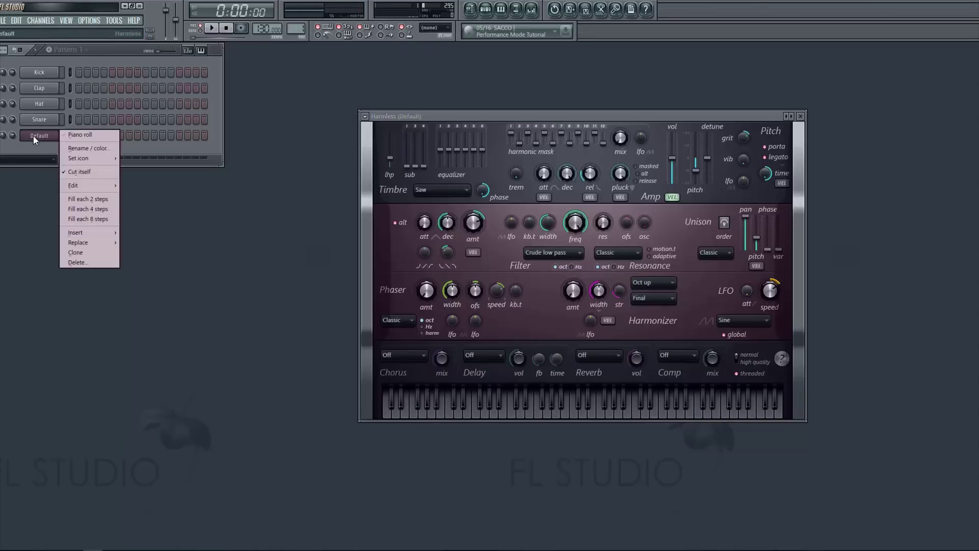
pyautogui.click(90, 253)
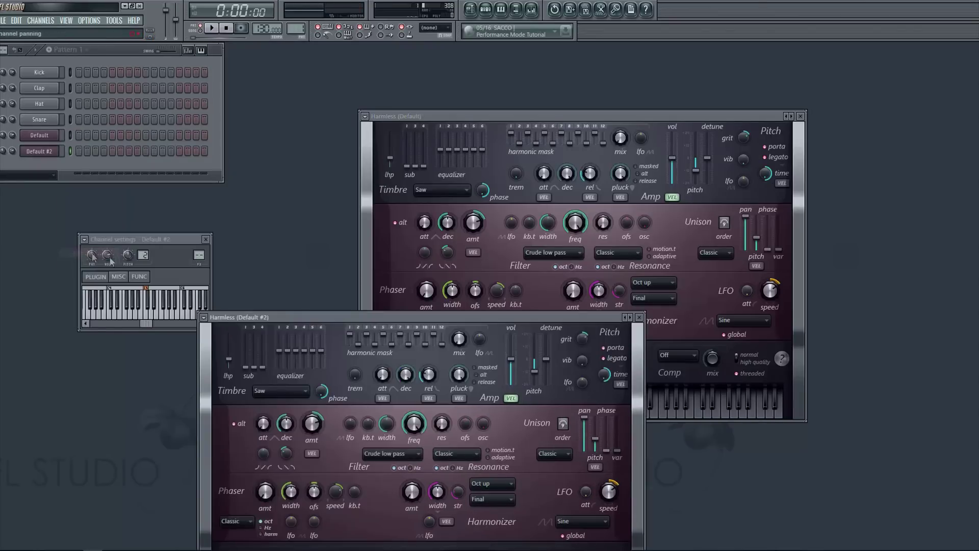
pyautogui.rightClick(52, 142)
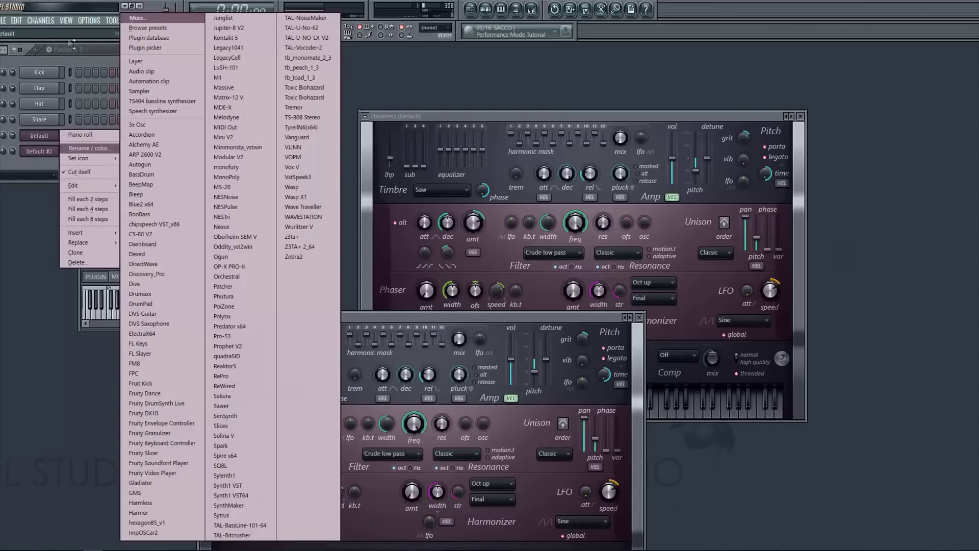
pyautogui.press('Escape')
pyautogui.click(35, 154)
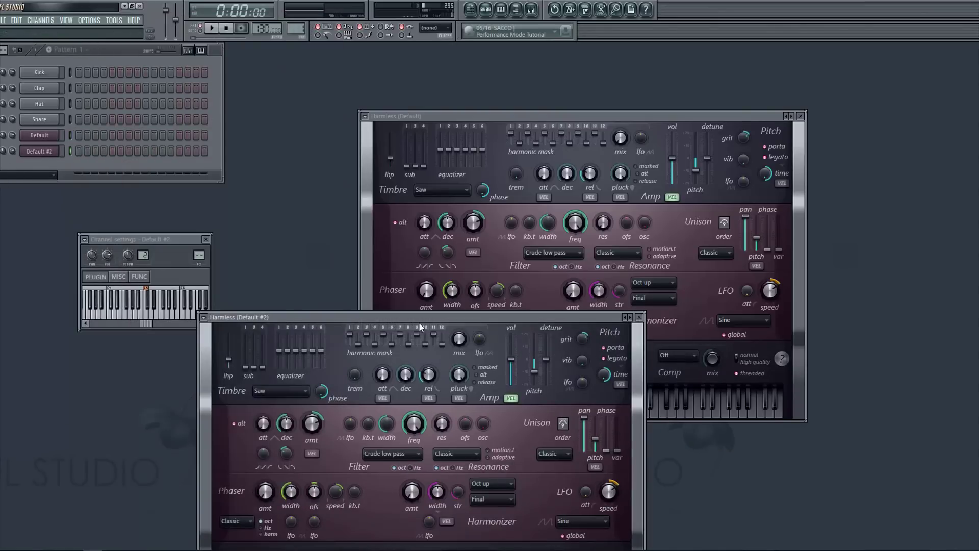
pyautogui.moveTo(283, 317); pyautogui.dragTo(345, 123)
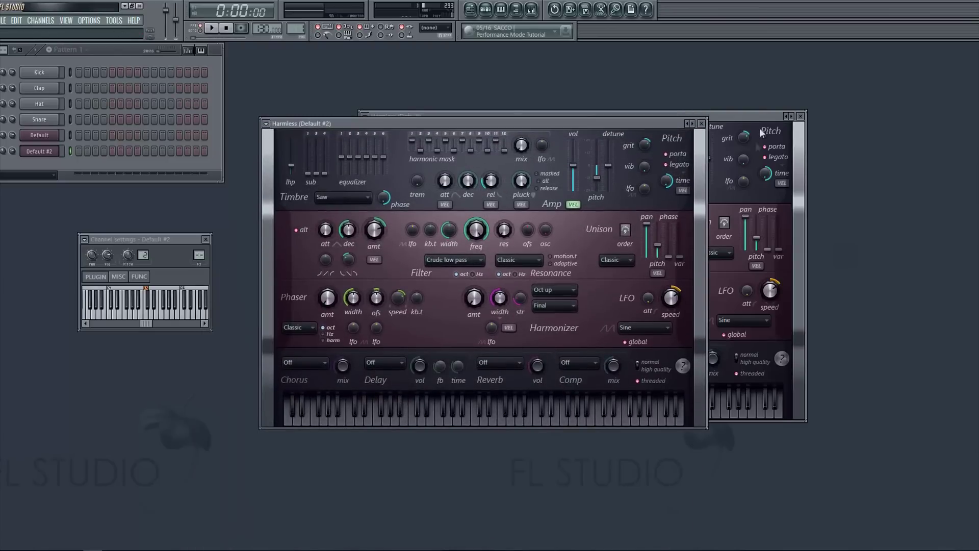
pyautogui.click(801, 117)
# Set the timbre of Default #2 to Brighter saw and slightly raise its unison pitch thickness and phase
pyautogui.click(332, 198)
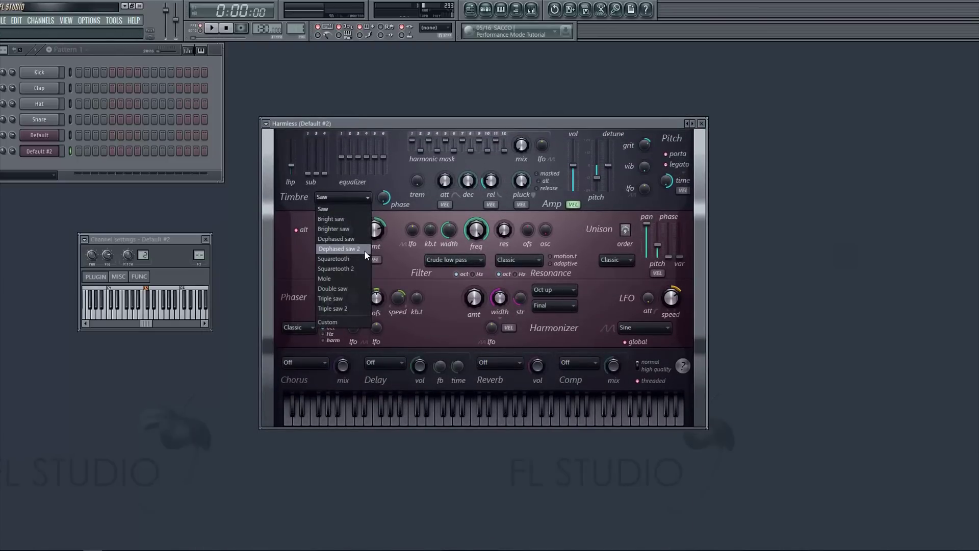
pyautogui.click(362, 230)
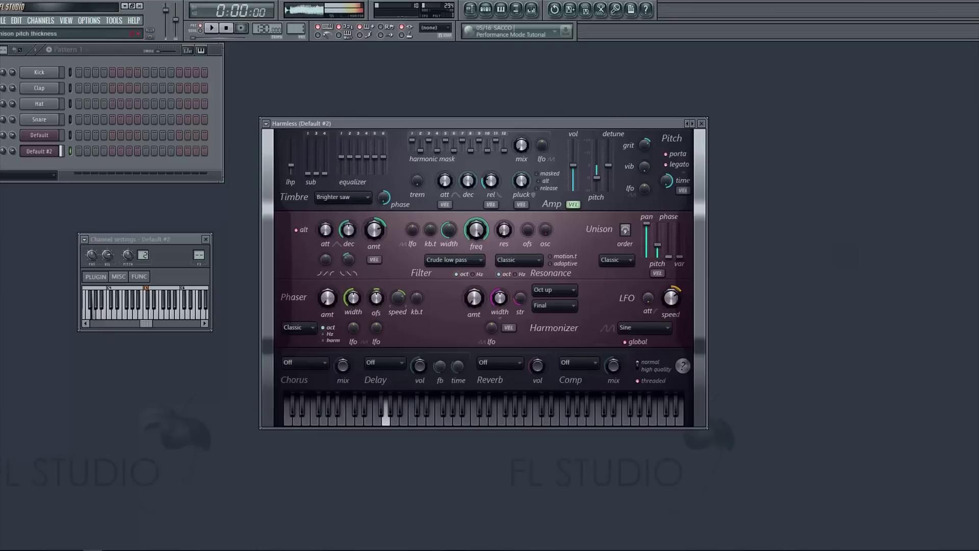
pyautogui.moveTo(668, 256); pyautogui.dragTo(657, 241)
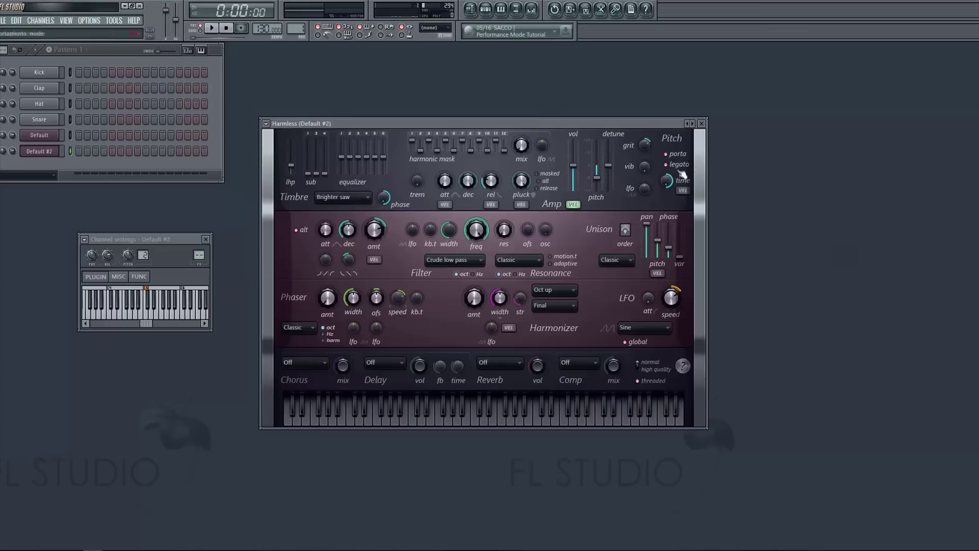
# Close the Default #2 synth window and clone the Default #2 channel
pyautogui.click(701, 123)
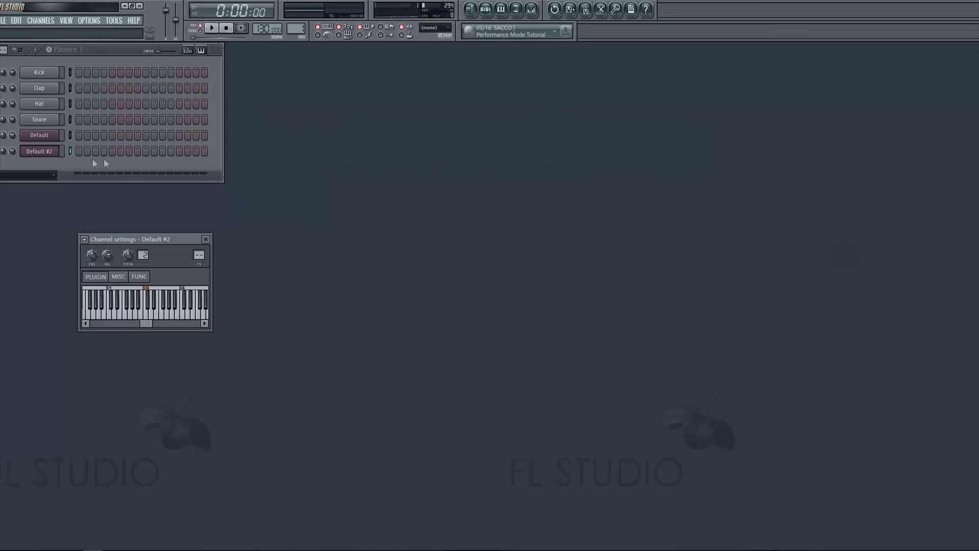
pyautogui.rightClick(55, 151)
pyautogui.click(70, 265)
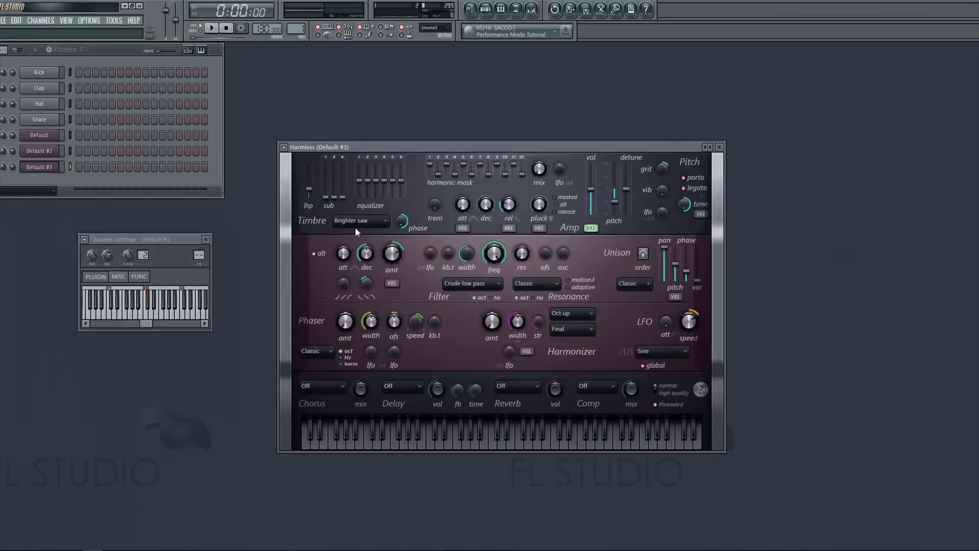
# Set the timbre of Default #3 to Dephased saw 2, lowering its unison pitch thickness and slightly raising its phase
pyautogui.click(357, 221)
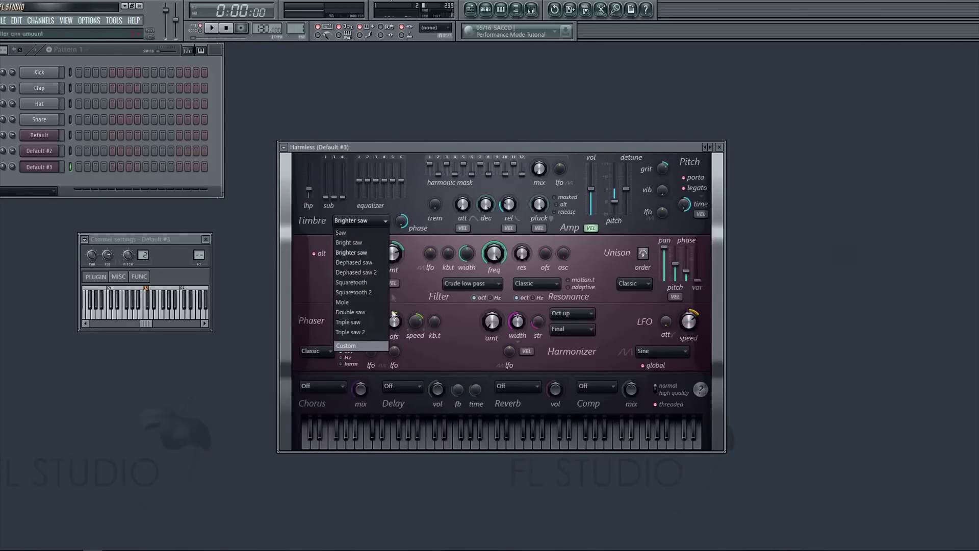
pyautogui.click(359, 272)
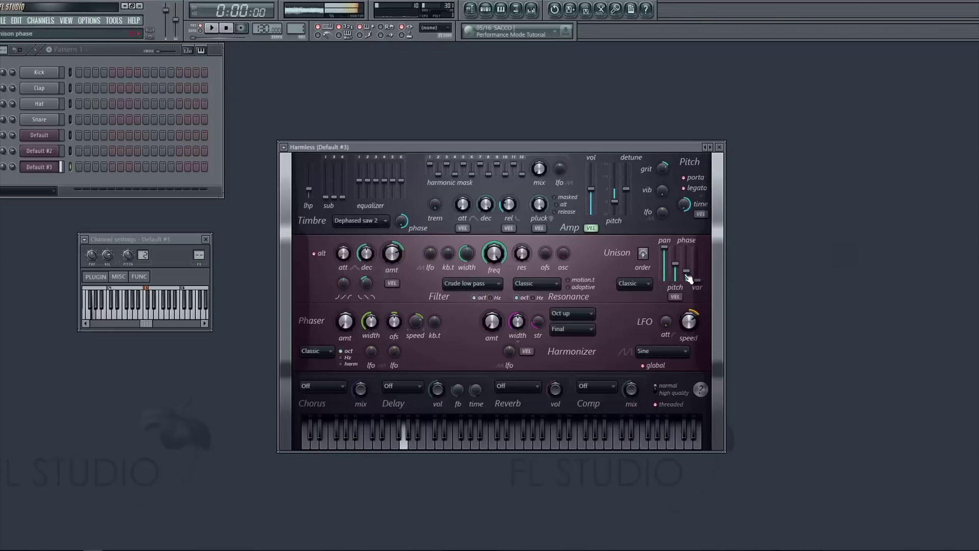
pyautogui.moveTo(675, 265); pyautogui.dragTo(686, 267)
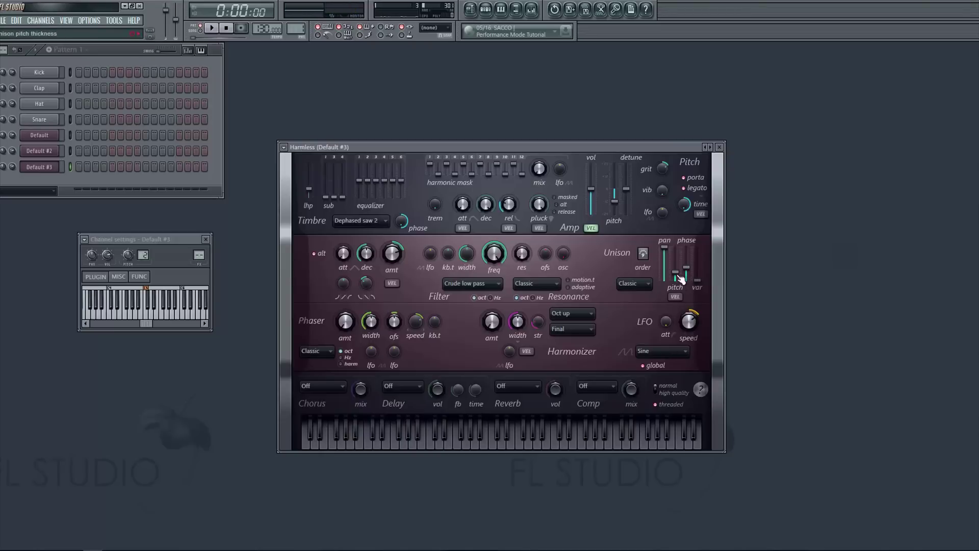
# Slightly raise the unison phase of Default #3 and close its synth window
pyautogui.moveTo(686, 268); pyautogui.dragTo(686, 266)
pyautogui.click(720, 147)
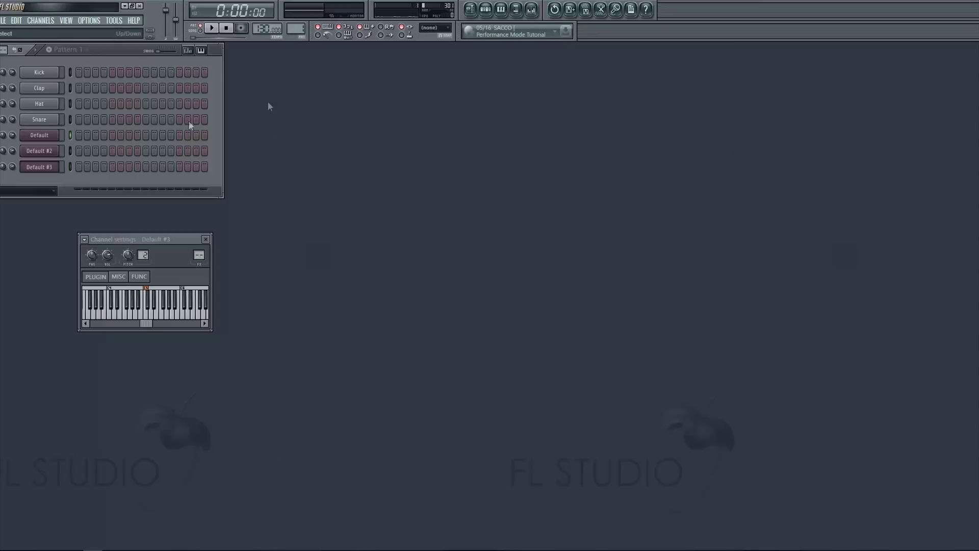
# Open the piano roll for Default and place four half-step-long G4 notes, one on each step of bar 1's first beat
pyautogui.click(500, 10)
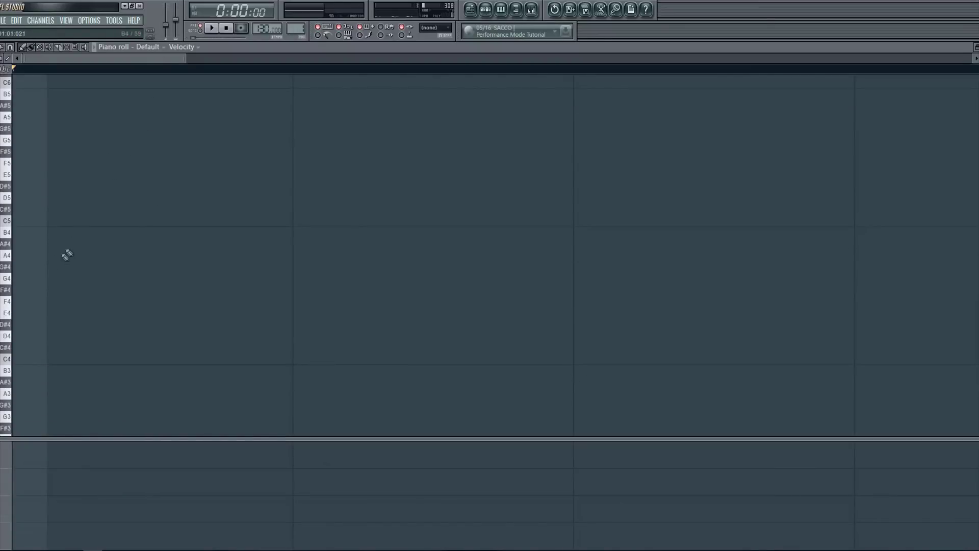
pyautogui.click(28, 280)
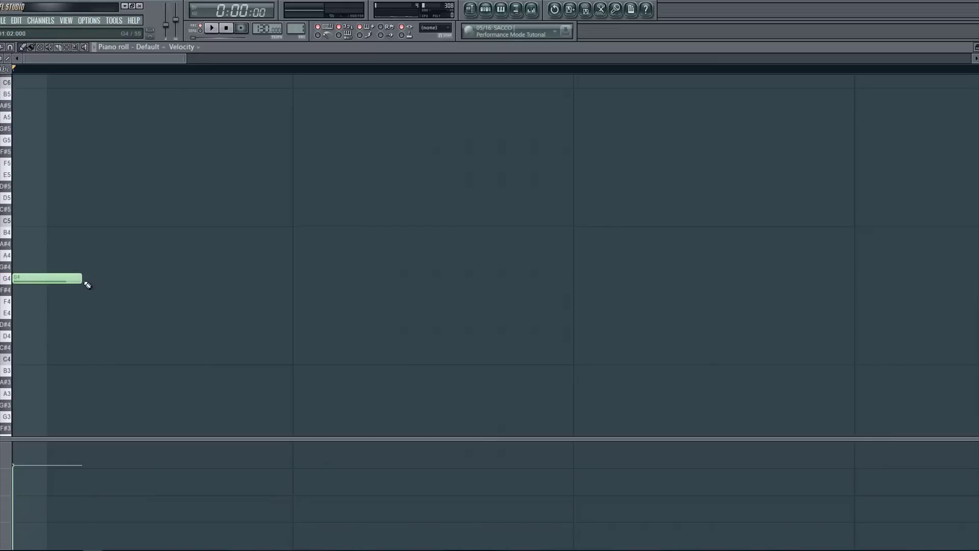
pyautogui.moveTo(87, 284)
pyautogui.mouseDown()
pyautogui.moveTo(121, 284)
pyautogui.moveTo(88, 284)
pyautogui.mouseUp()
pyautogui.moveTo(81, 279); pyautogui.dragTo(47, 279)
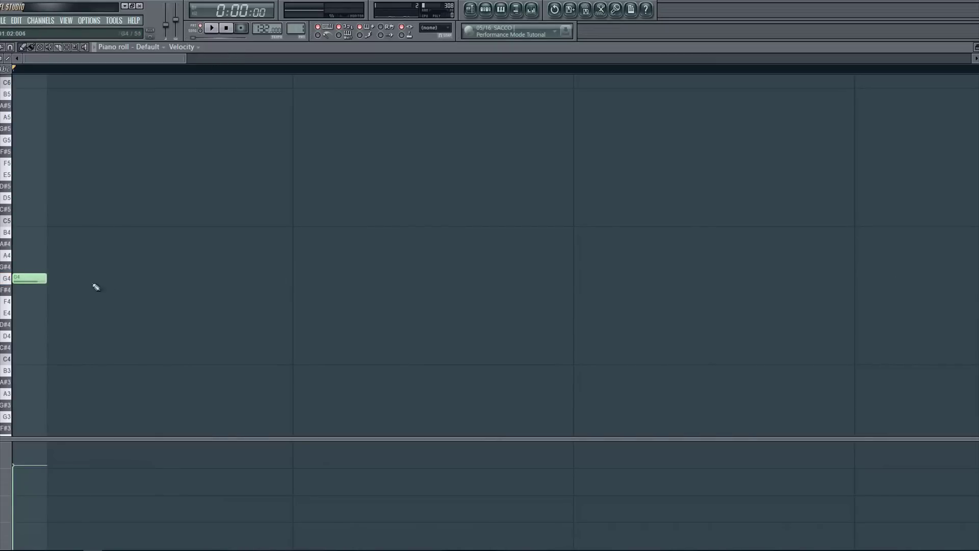
pyautogui.click(92, 280)
pyautogui.click(153, 280)
pyautogui.click(223, 281)
# Duplicate the four short G4 notes onto beat 2 of bar 1 and add a one-beat-long G4 note on beat 3
pyautogui.keyDown('ctrl'); pyautogui.moveTo(385, 179); pyautogui.dragTo(12, 436); pyautogui.keyUp('ctrl')
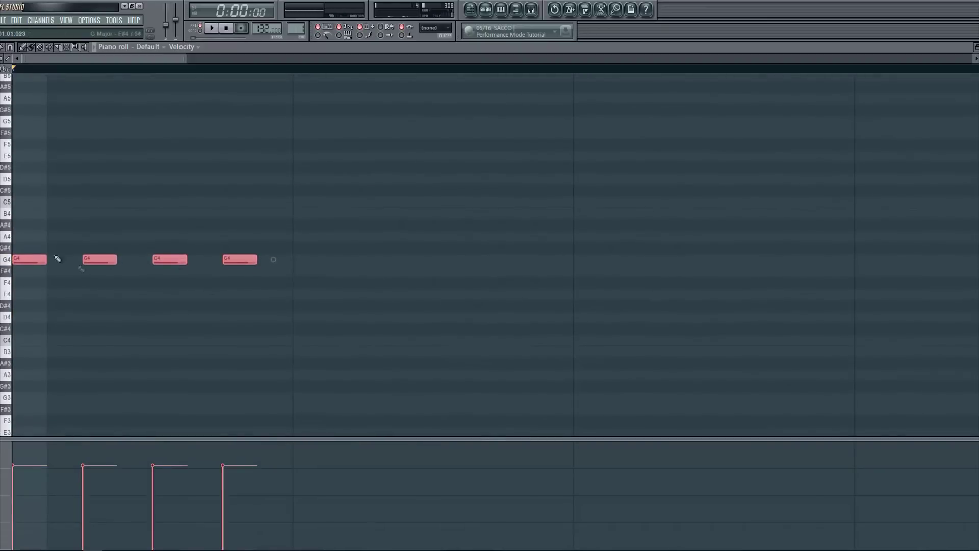
pyautogui.keyDown('shift'); pyautogui.moveTo(28, 259); pyautogui.dragTo(288, 248); pyautogui.keyUp('shift')
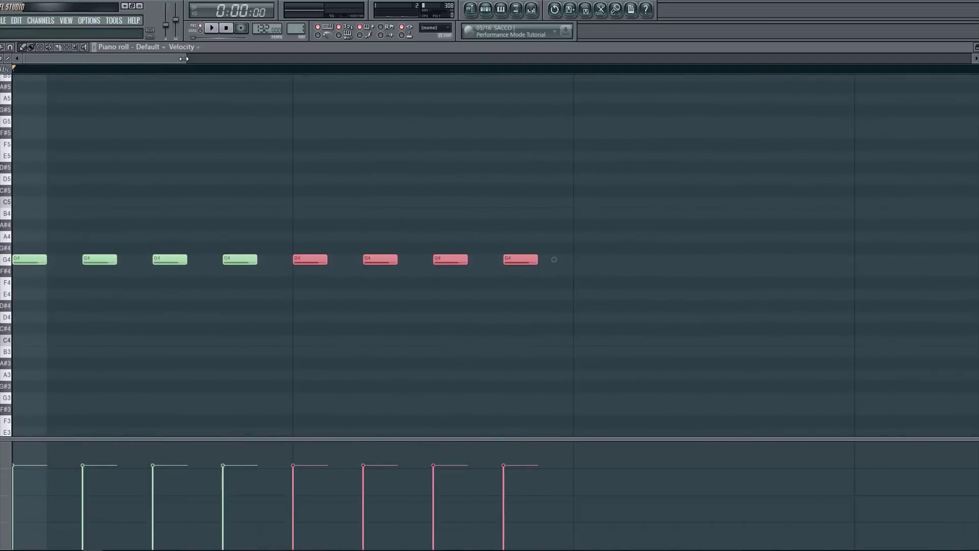
pyautogui.moveTo(176, 59); pyautogui.dragTo(452, 60)
pyautogui.click(253, 271)
pyautogui.rightClick(258, 266)
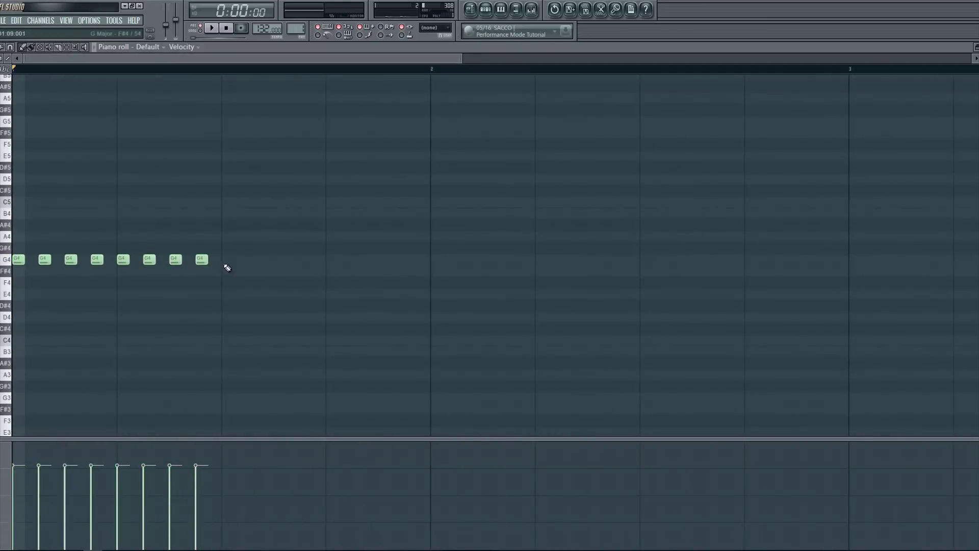
pyautogui.click(225, 261)
pyautogui.moveTo(234, 262); pyautogui.dragTo(330, 272)
# Add four half-step-long G4 notes, one per step, on beat 4 of bar 1
pyautogui.click(333, 261)
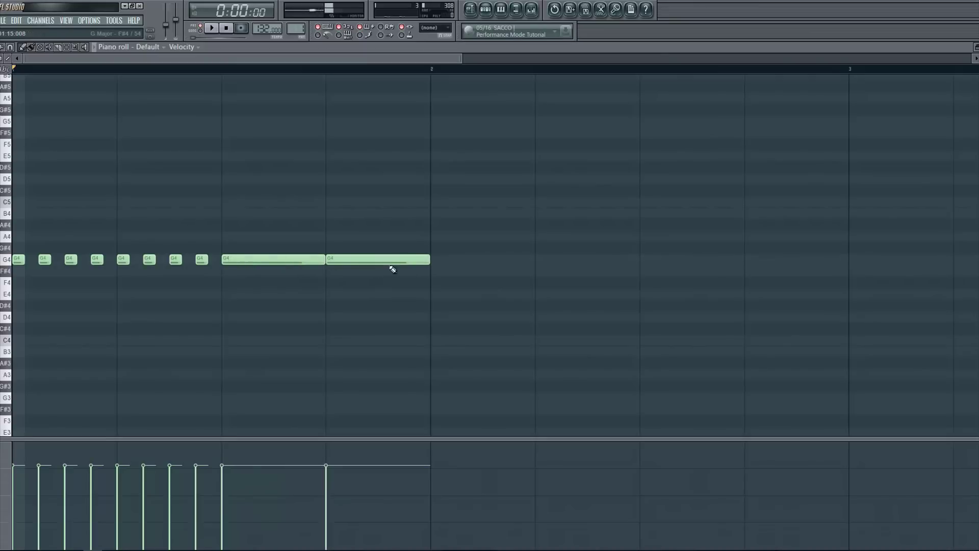
pyautogui.moveTo(424, 260); pyautogui.dragTo(336, 261)
pyautogui.click(357, 261)
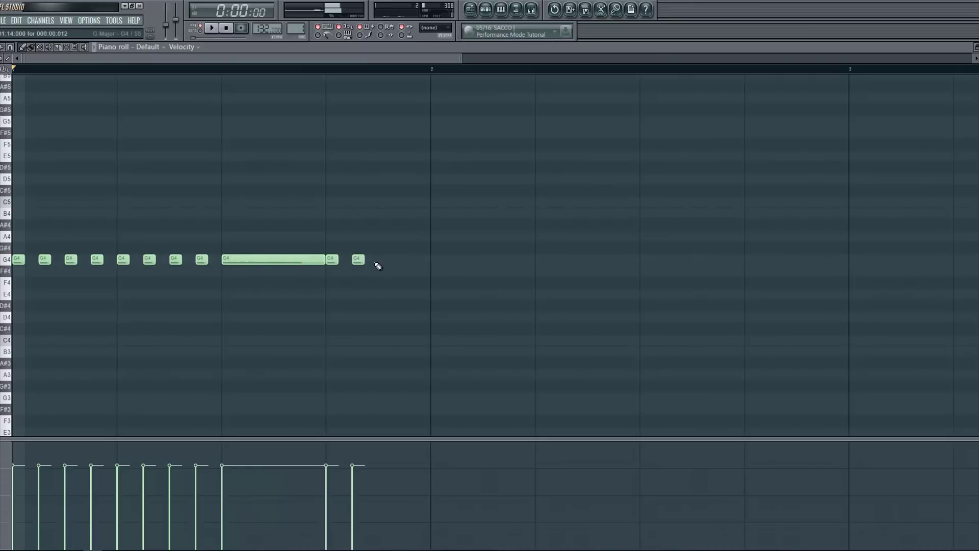
pyautogui.click(383, 261)
pyautogui.click(409, 261)
# Copy the four short notes onto beats 1 and 2 of bar 2, replacing beat 2's last two with one half-beat G4 note
pyautogui.moveTo(399, 271); pyautogui.dragTo(438, 264)
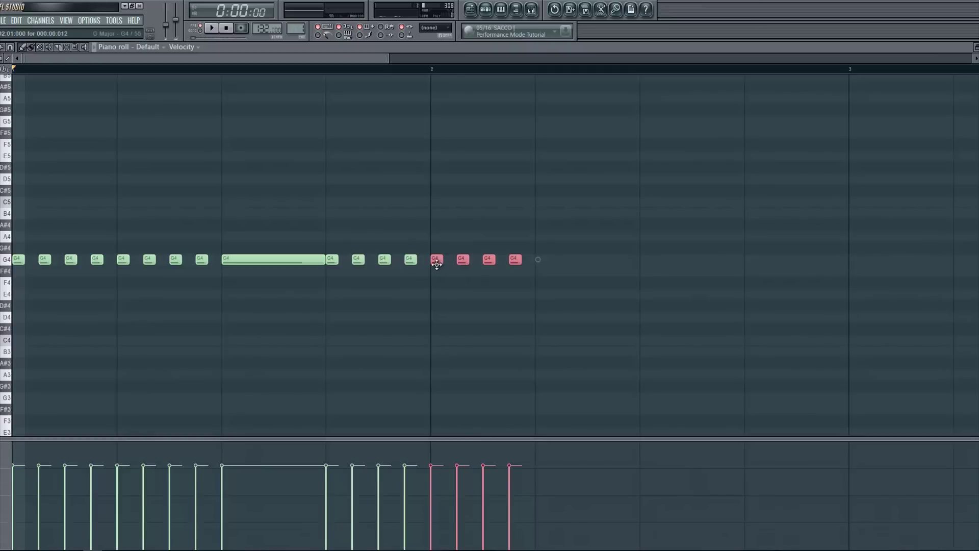
pyautogui.moveTo(436, 264); pyautogui.dragTo(545, 261)
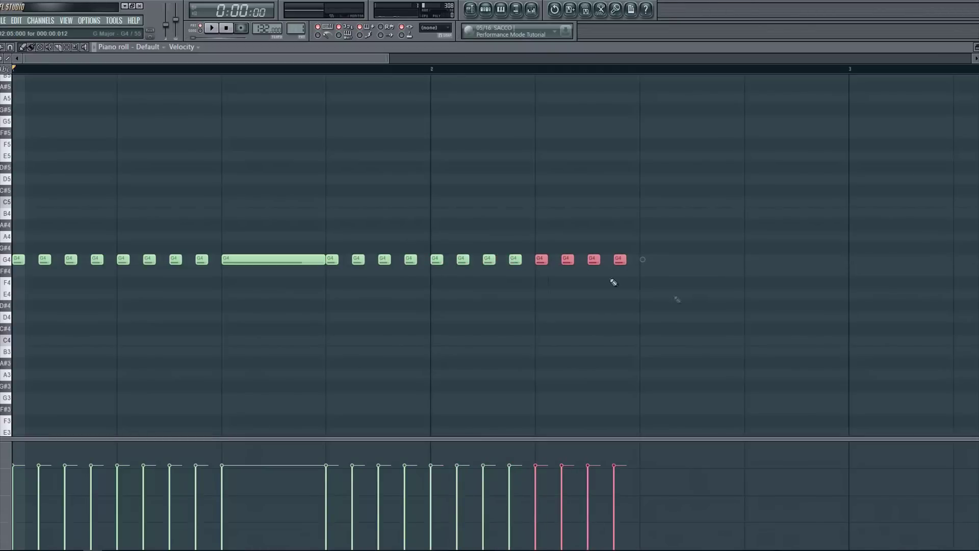
pyautogui.keyDown('ctrl'); pyautogui.click(631, 326); pyautogui.keyUp('ctrl')
pyautogui.rightClick(618, 261)
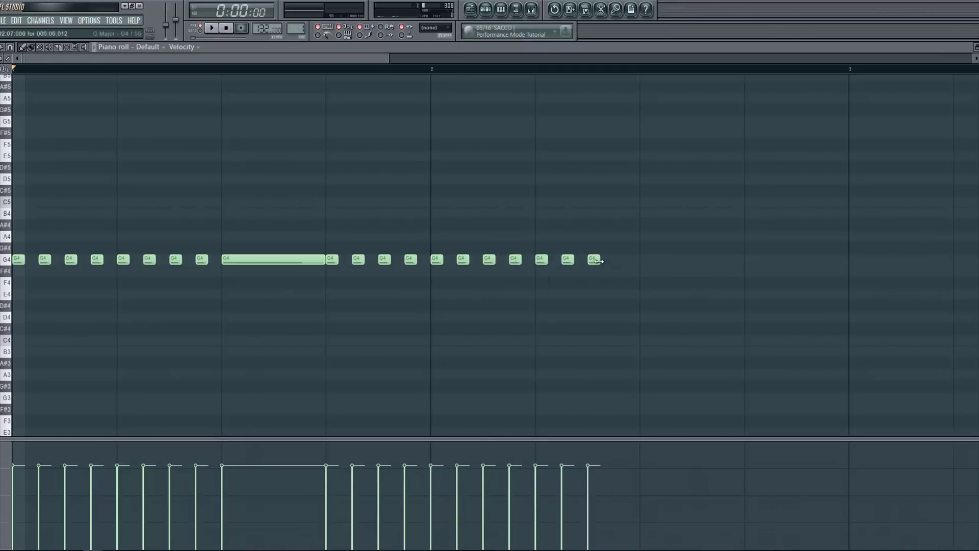
pyautogui.moveTo(599, 261); pyautogui.dragTo(640, 272)
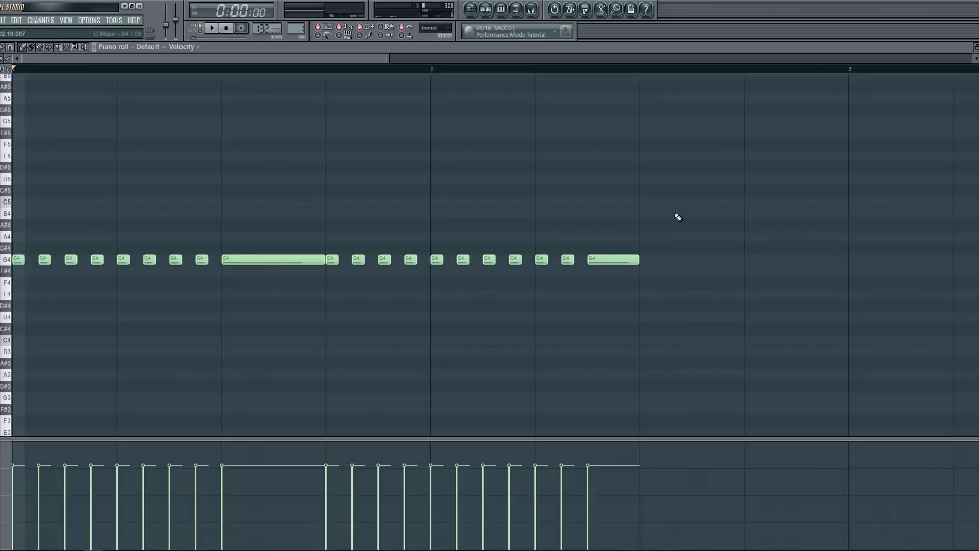
# Fill beat 3 of bar 2 with four short G4 notes and beat 4 with a single one-beat-long G4 note
pyautogui.moveTo(580, 233); pyautogui.dragTo(649, 271)
pyautogui.keyDown('ctrl'); pyautogui.click(748, 268); pyautogui.keyUp('ctrl')
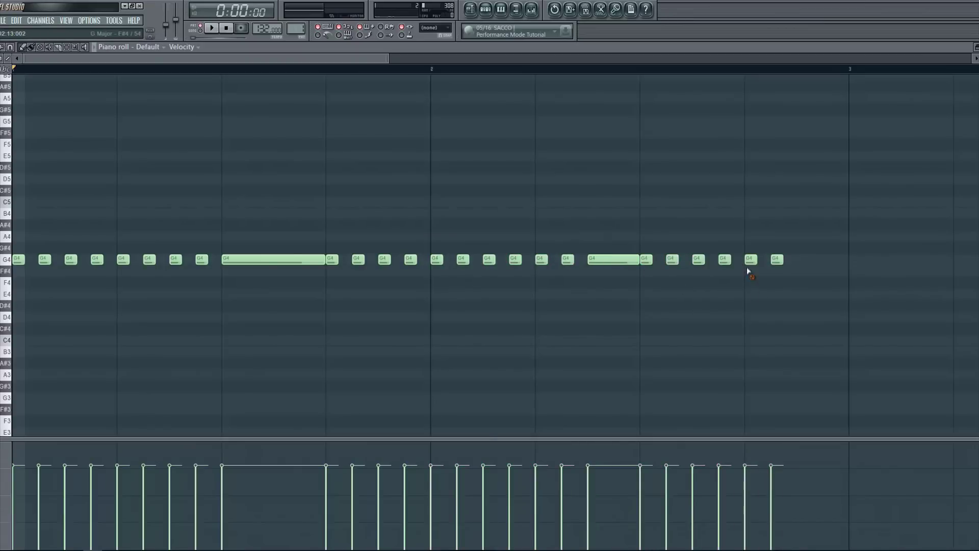
pyautogui.rightClick(750, 261)
pyautogui.rightClick(776, 260)
pyautogui.click(748, 261)
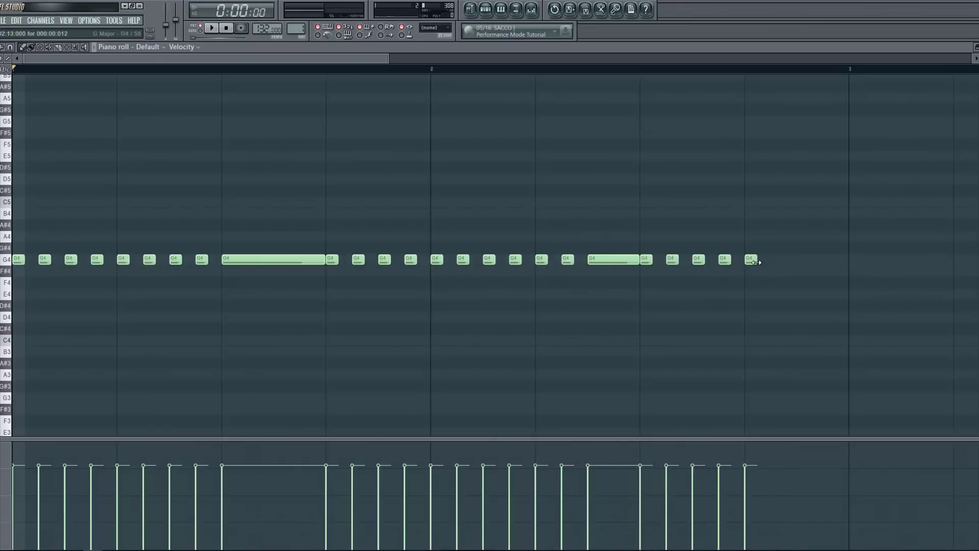
pyautogui.moveTo(755, 261); pyautogui.dragTo(845, 278)
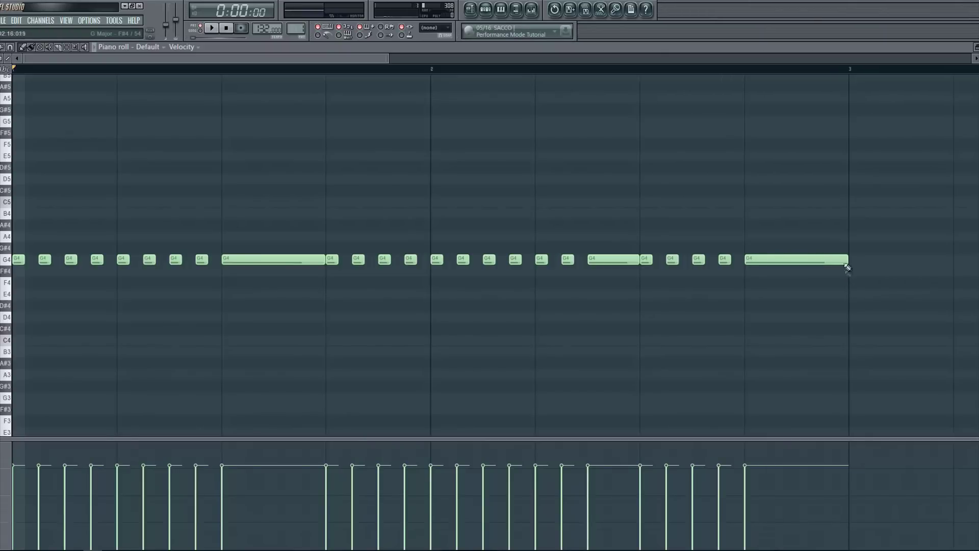
# Duplicate the whole two-bar note pattern into bars 3 and 4
pyautogui.moveTo(386, 59); pyautogui.dragTo(908, 59)
pyautogui.keyDown('ctrl'); pyautogui.moveTo(759, 196); pyautogui.dragTo(13, 469); pyautogui.keyUp('ctrl')
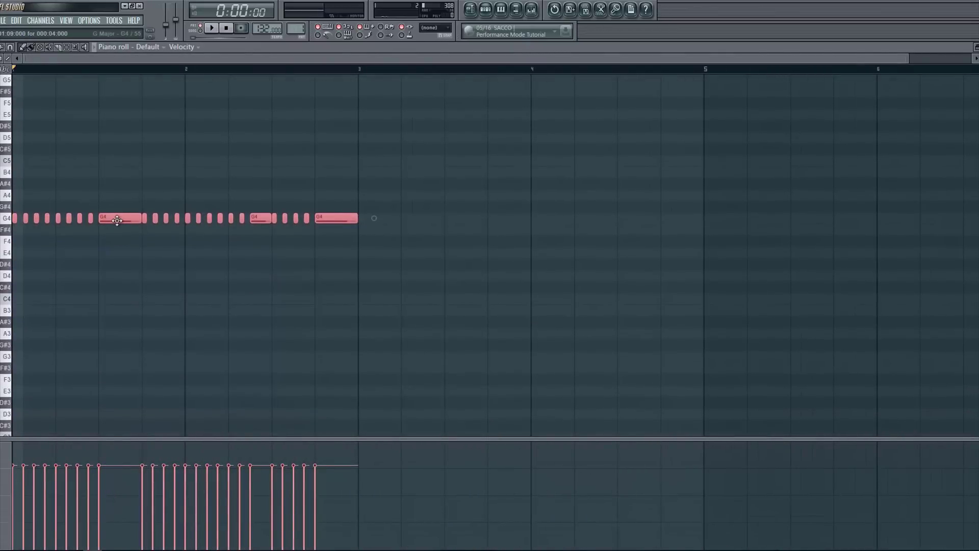
pyautogui.hotkey('ctrl', 'b')
pyautogui.hotkey('ctrl', 'd')
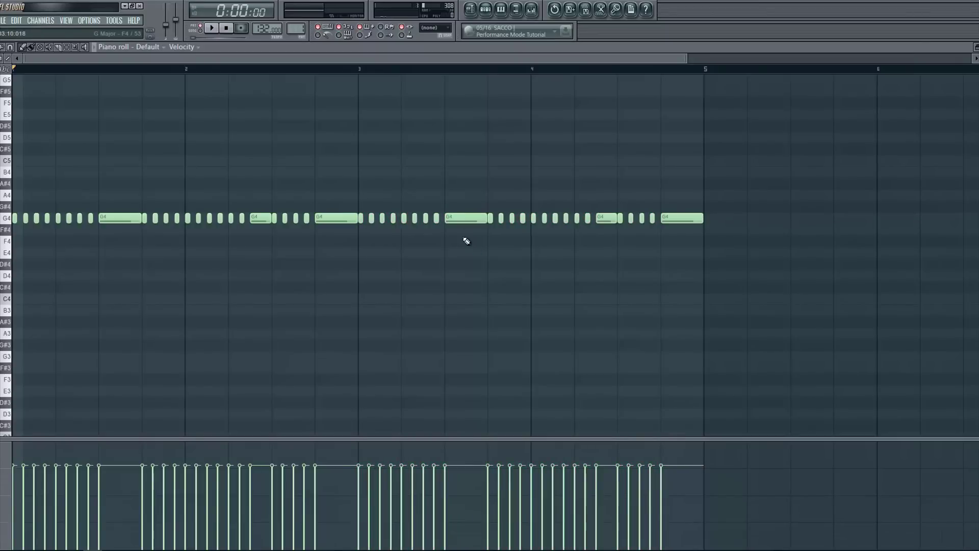
# Replace the one-beat note at the end of bar 4 with four short G4 notes
pyautogui.scroll(3, 464, 267)
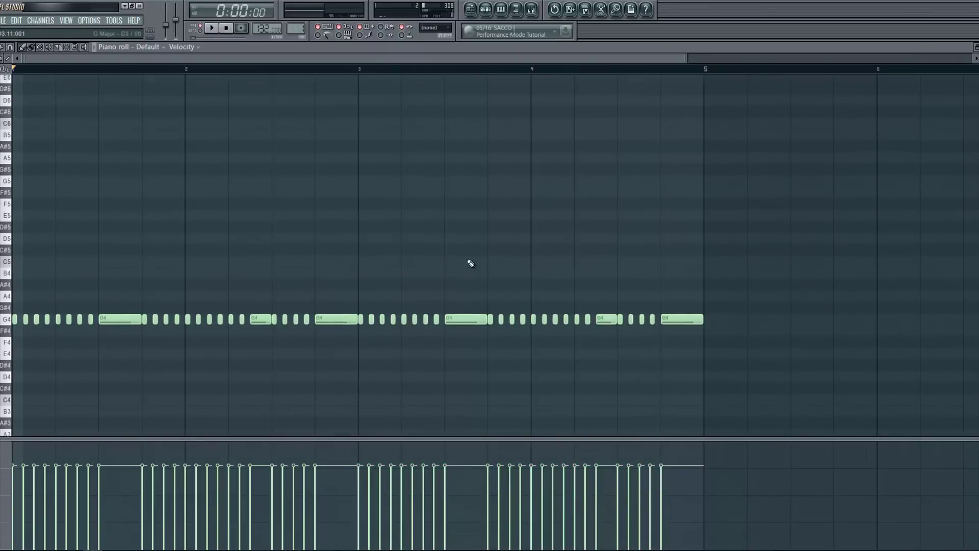
pyautogui.scroll(-3, 470, 262)
pyautogui.moveTo(686, 61); pyautogui.dragTo(417, 57)
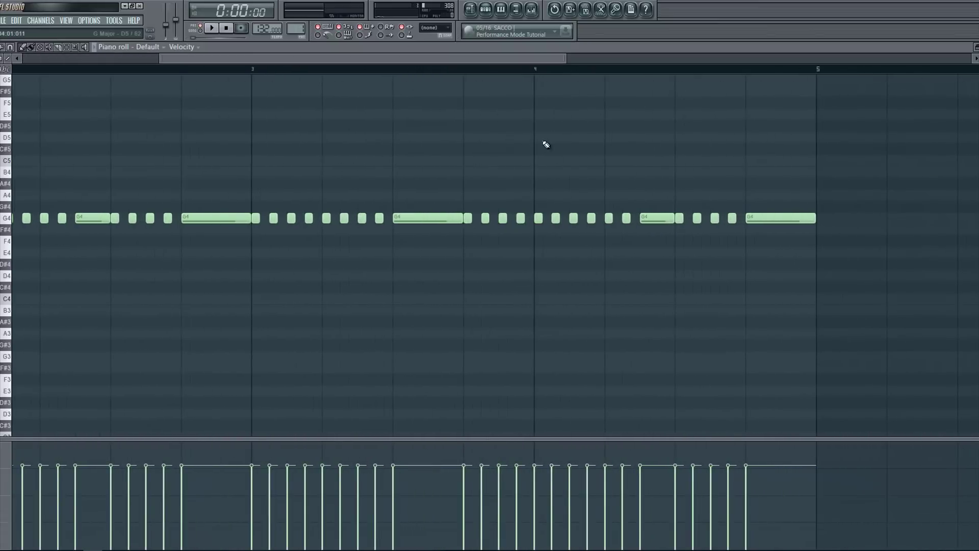
pyautogui.rightClick(760, 219)
pyautogui.moveTo(758, 215)
pyautogui.mouseDown()
pyautogui.moveTo(676, 224)
pyautogui.moveTo(759, 227)
pyautogui.moveTo(748, 229)
pyautogui.mouseUp()
pyautogui.click(656, 248)
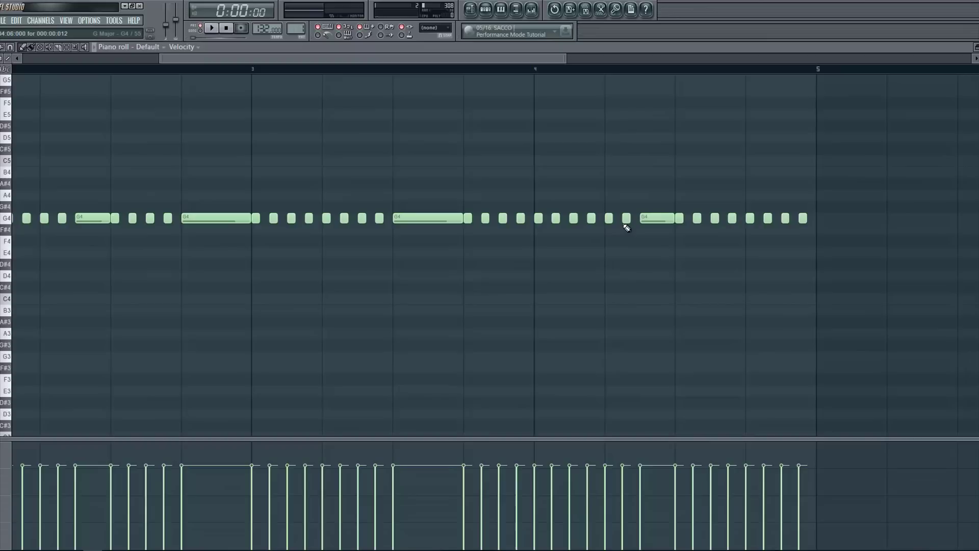
# Try replacing the last two short notes of bar 4's first beat with one half-beat G4 note and play from bar 4
pyautogui.rightClick(590, 219)
pyautogui.moveTo(577, 220); pyautogui.dragTo(599, 225)
pyautogui.click(536, 69)
pyautogui.press('space')
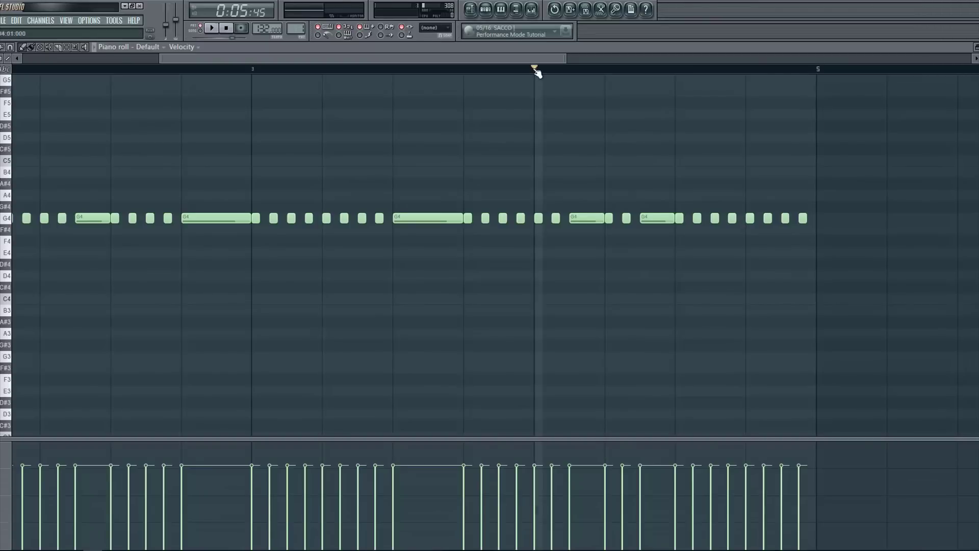
pyautogui.press('space')
# Restore the two short G4 notes at the end of bar 4's first beat in place of the half-beat note
pyautogui.rightClick(575, 222)
pyautogui.click(574, 220)
pyautogui.rightClick(574, 219)
pyautogui.moveTo(571, 212)
pyautogui.mouseDown()
pyautogui.moveTo(538, 223)
pyautogui.moveTo(572, 221)
pyautogui.mouseUp()
pyautogui.click(577, 258)
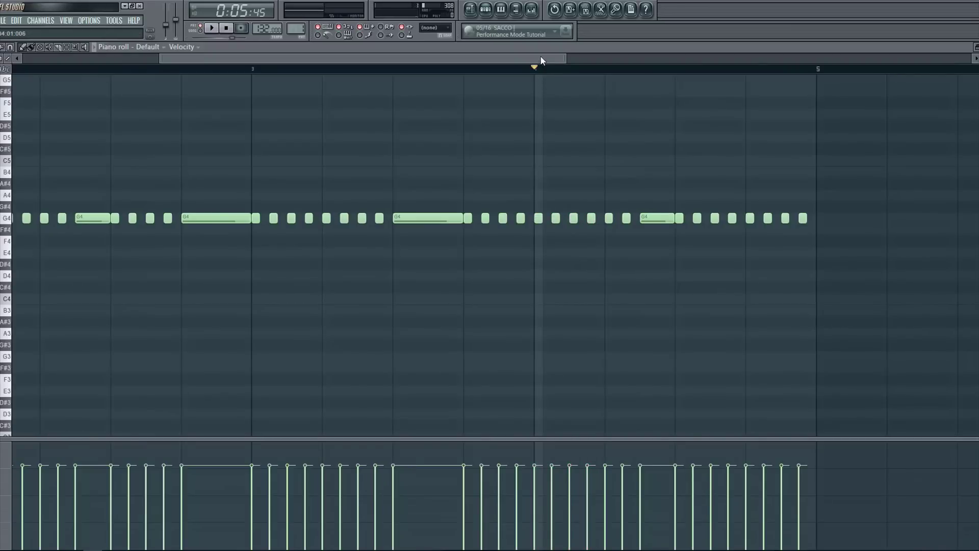
# Close the piano roll, copy Default's notes to the Default #2 and Default #3 channels, and play the layered pattern
pyautogui.moveTo(540, 59); pyautogui.dragTo(297, 47)
pyautogui.moveTo(431, 60); pyautogui.dragTo(752, 289)
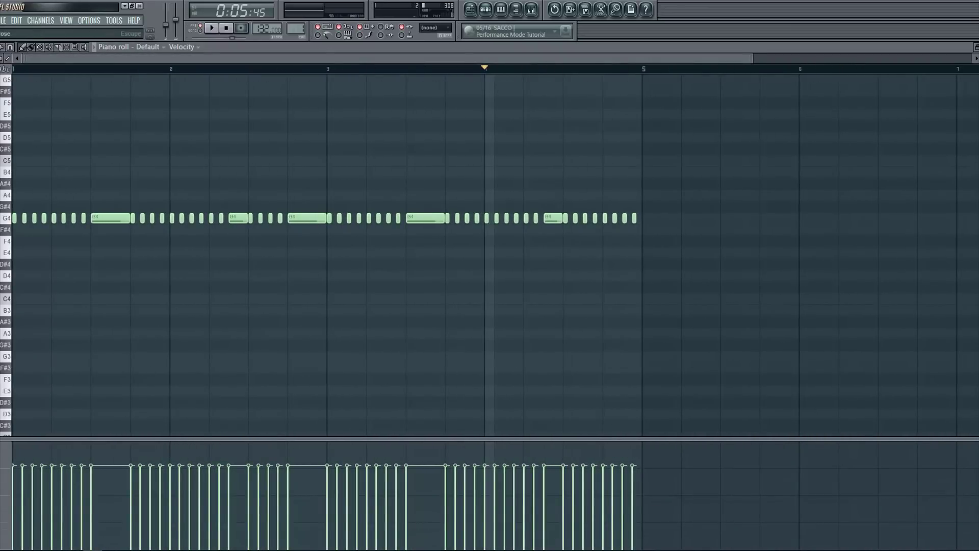
pyautogui.click(975, 47)
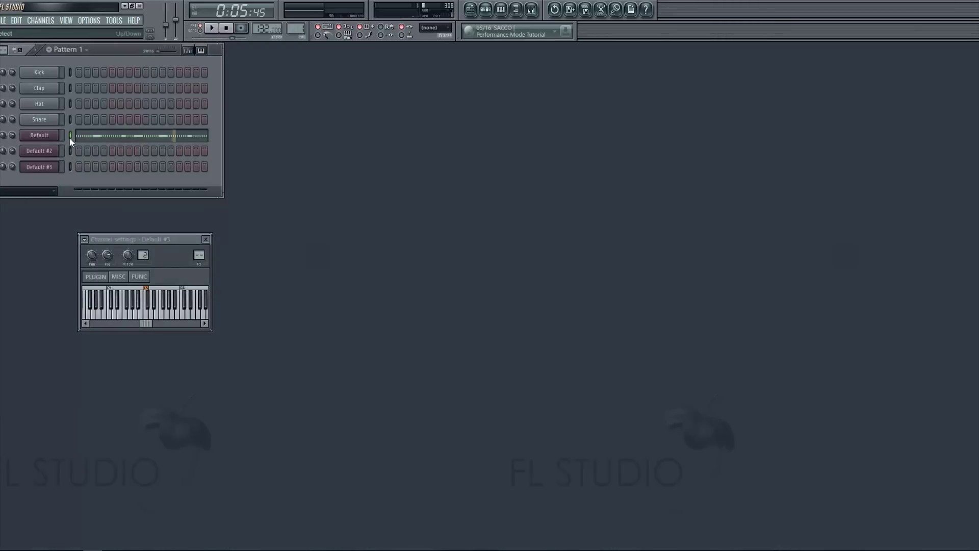
pyautogui.click(70, 153)
pyautogui.hotkey('ctrl', 'v')
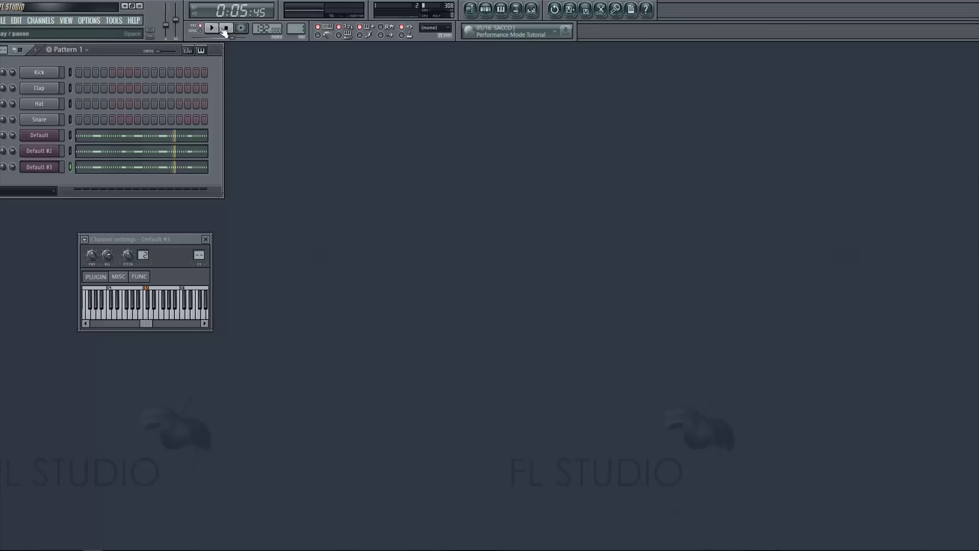
pyautogui.click(226, 30)
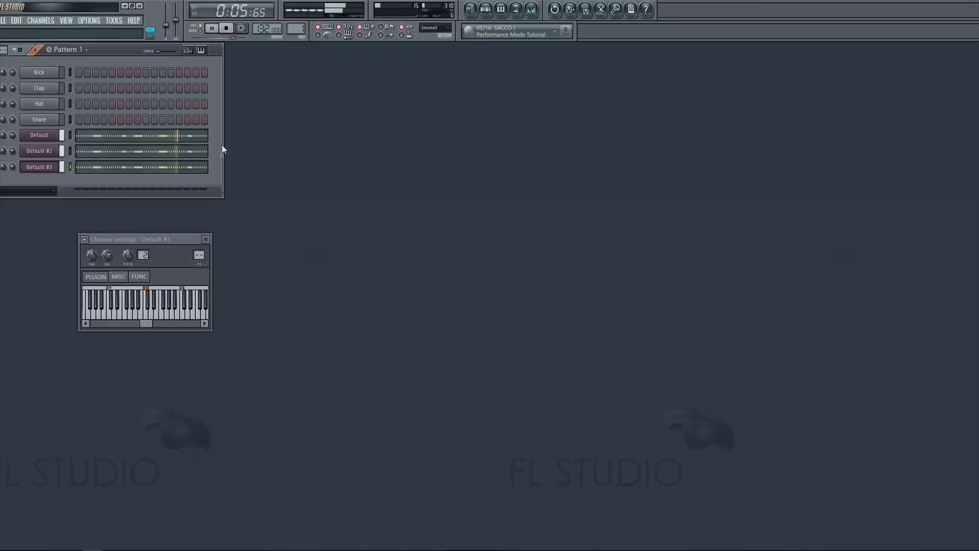
pyautogui.press('space')
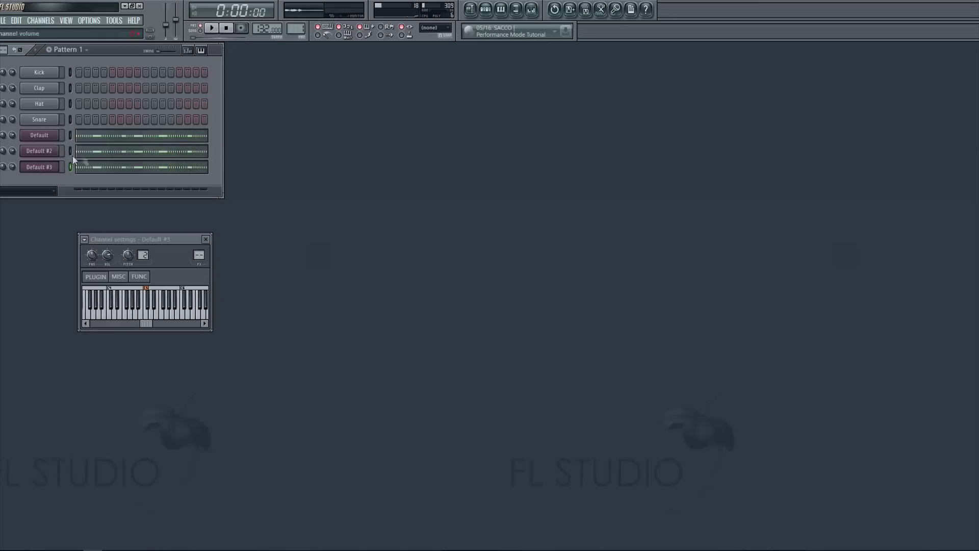
# Transpose all notes of Default #2 down one octave to G3 and play the pattern
pyautogui.click(96, 156)
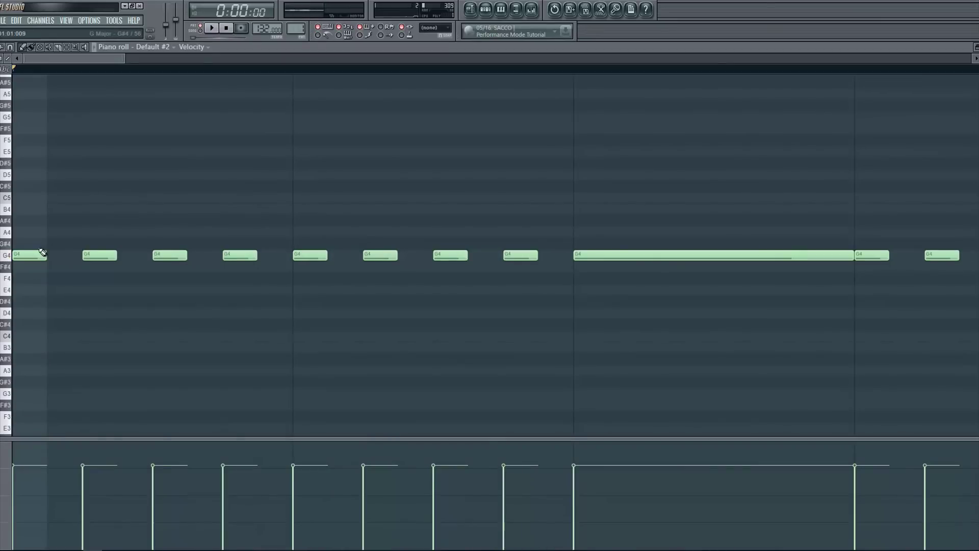
pyautogui.hotkey('ctrl', 'a')
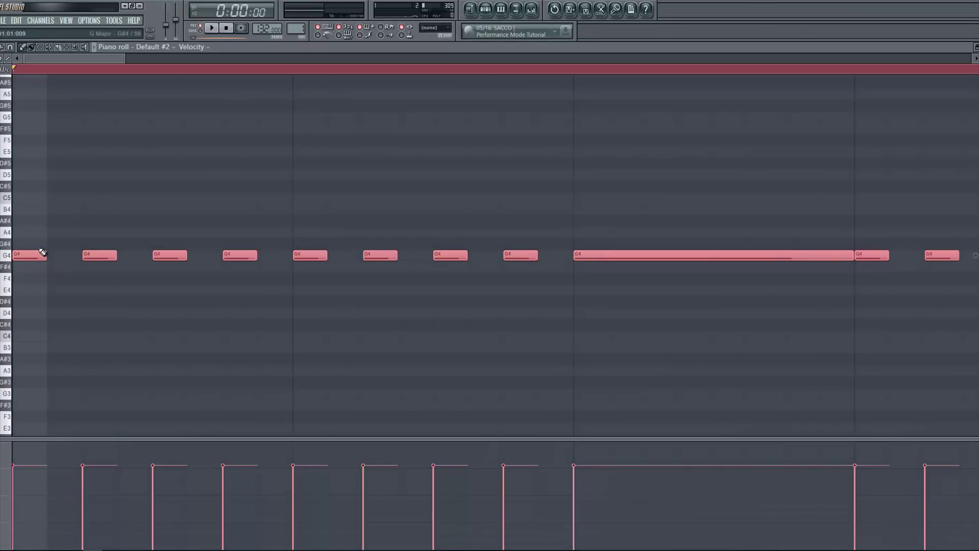
pyautogui.hotkey('ctrl', 'Down')
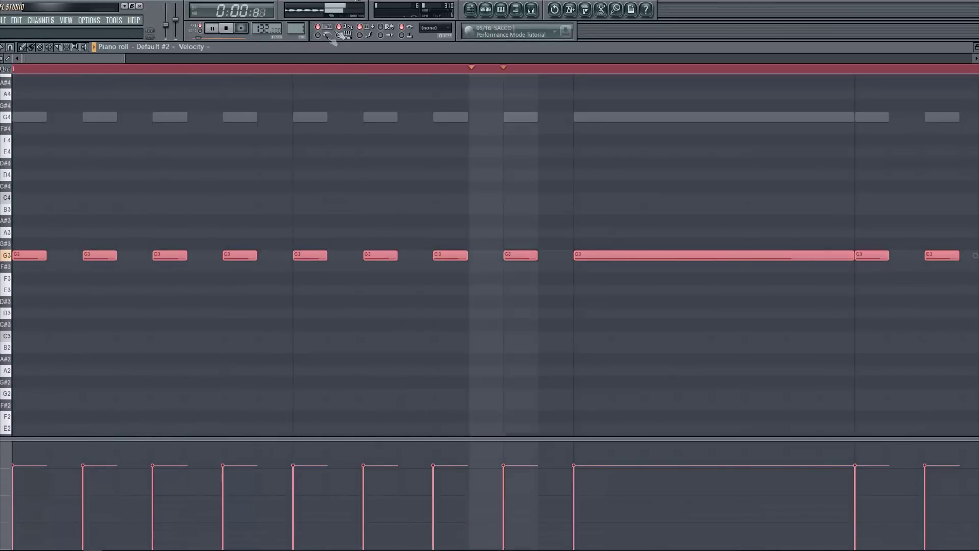
pyautogui.press('space')
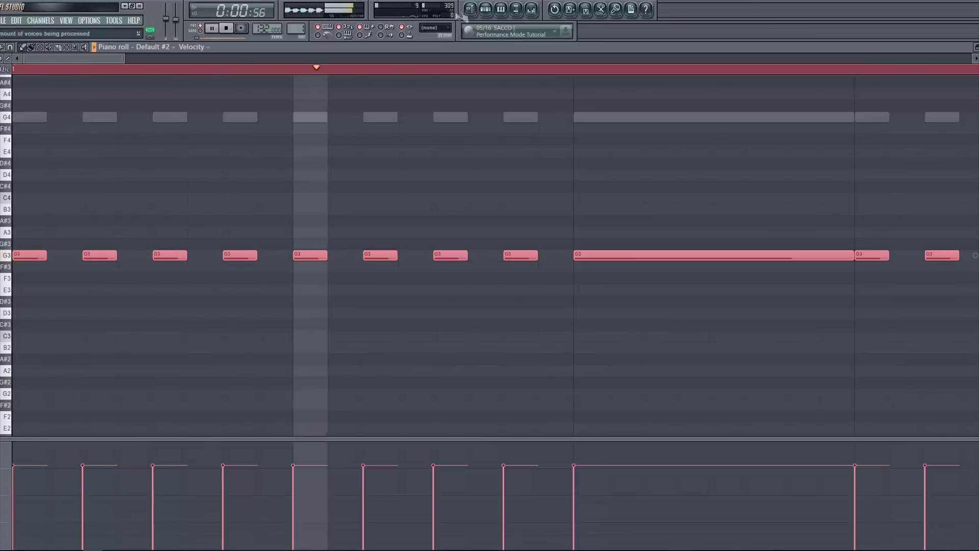
# Transpose all notes of Default and Default #3 down one octave to G3
pyautogui.press('F6')
pyautogui.click(92, 135)
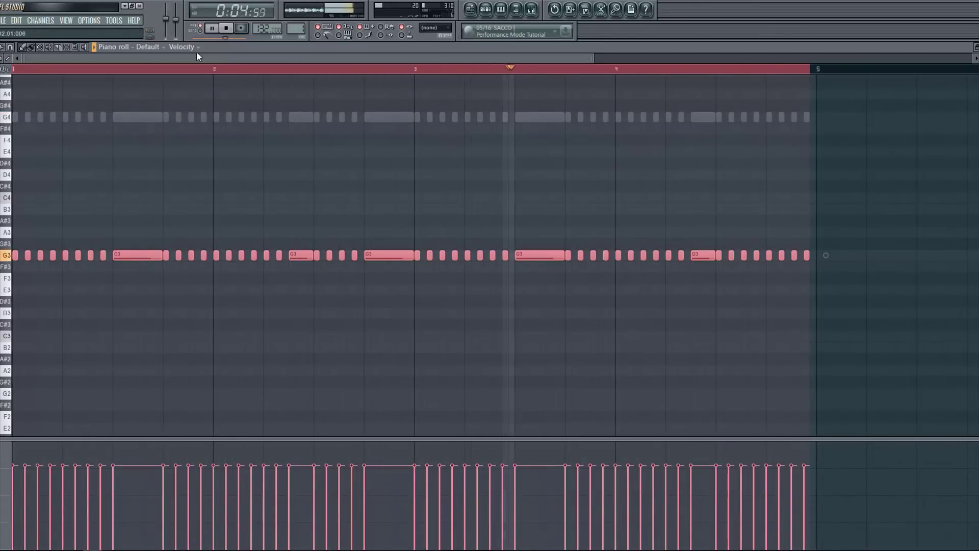
pyautogui.click(158, 48)
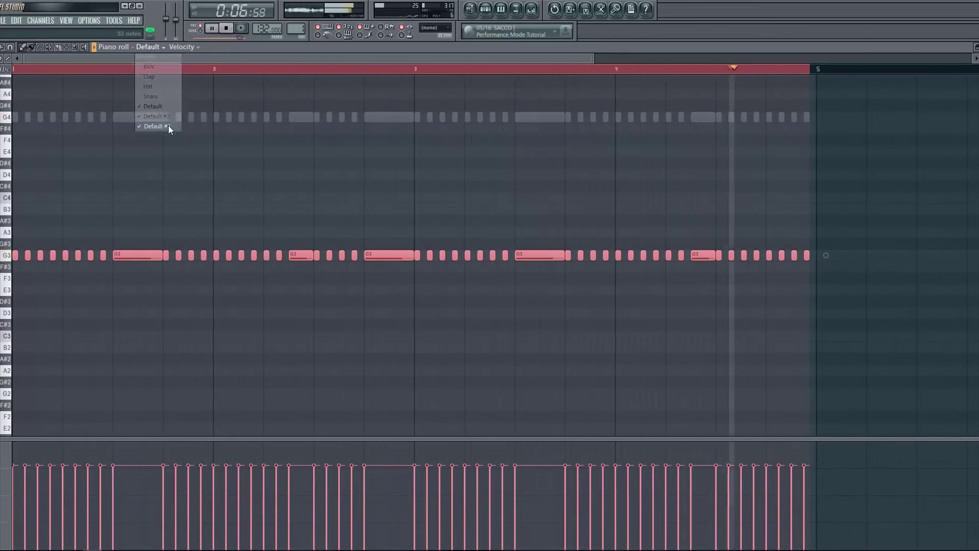
pyautogui.click(168, 126)
pyautogui.hotkey('ctrl', 'Down')
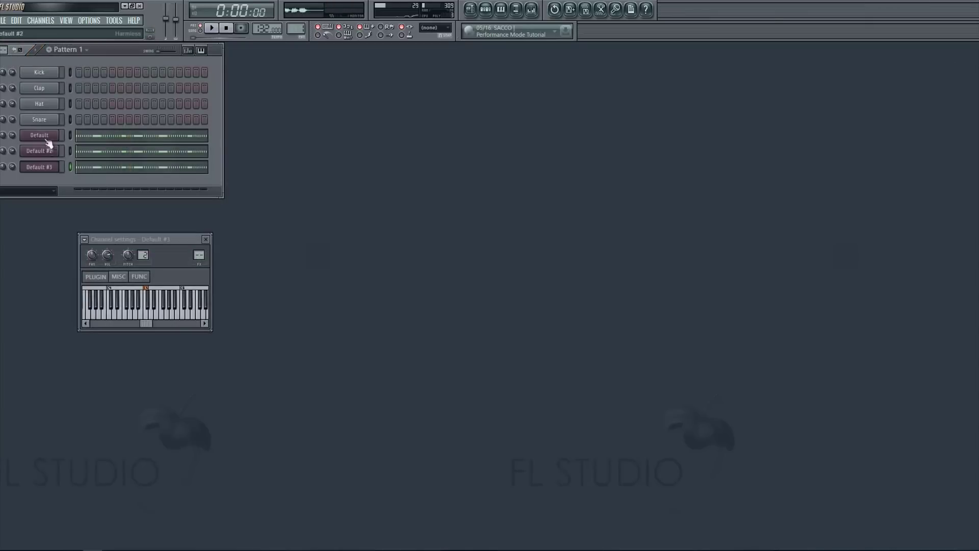
# Close the piano roll and the Harmless window, and route the Default channel to an empty mixer track
pyautogui.click(46, 137)
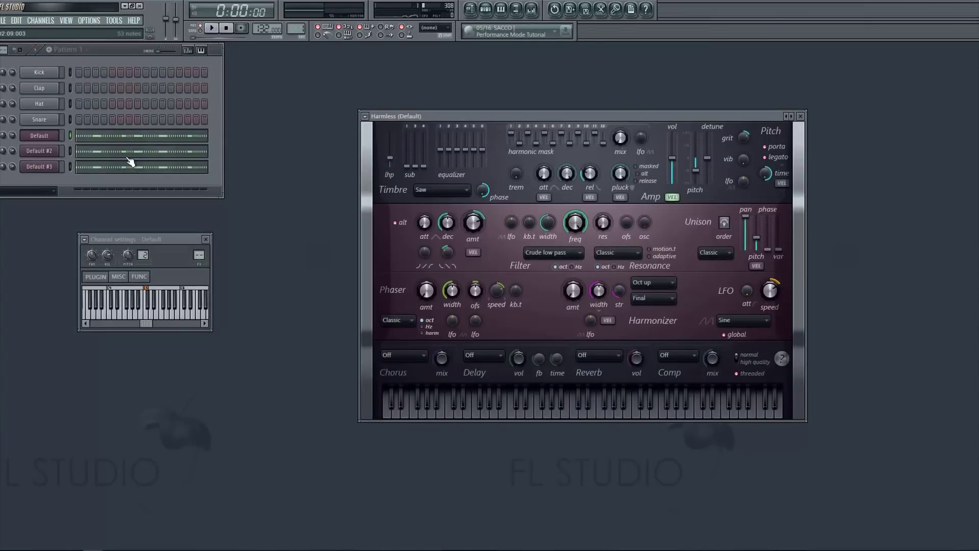
pyautogui.moveTo(126, 241); pyautogui.dragTo(319, 298)
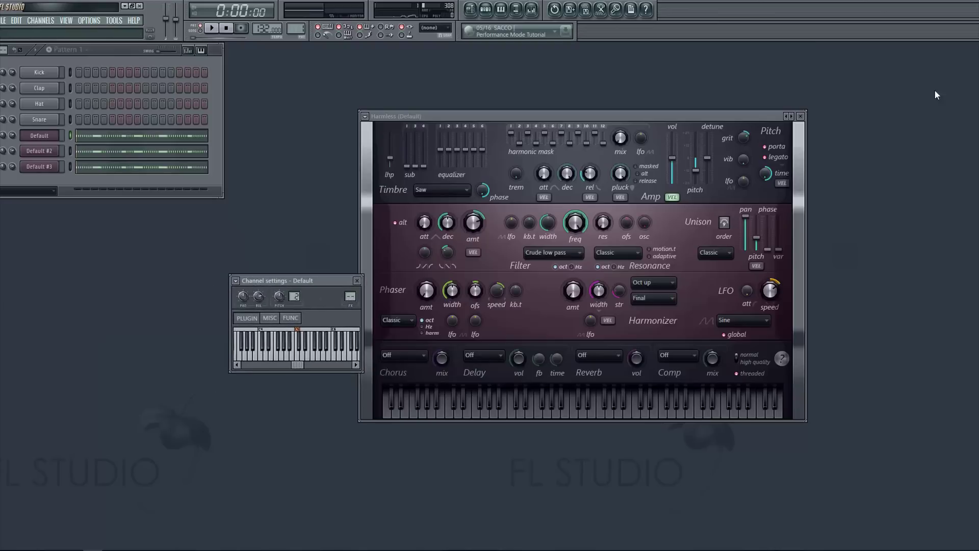
pyautogui.click(800, 116)
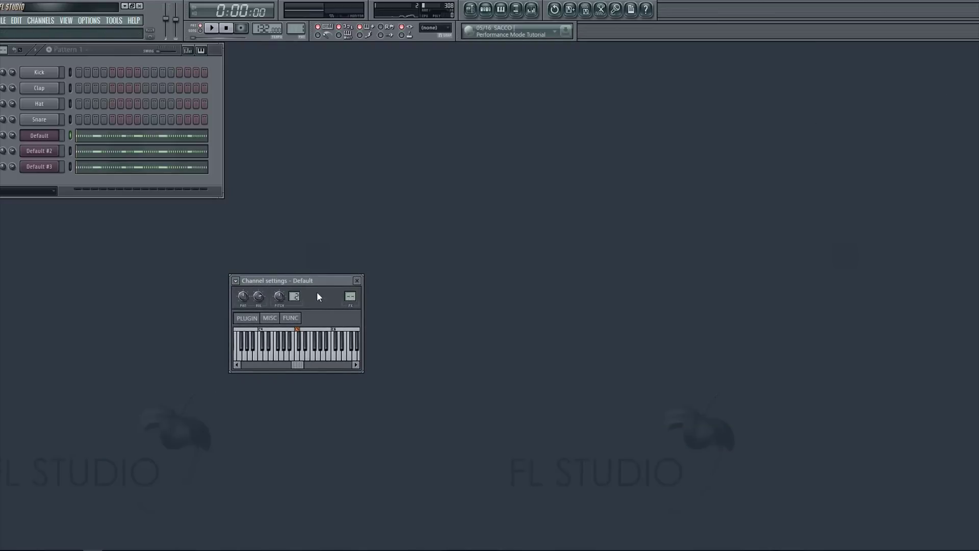
pyautogui.moveTo(317, 284); pyautogui.dragTo(368, 220)
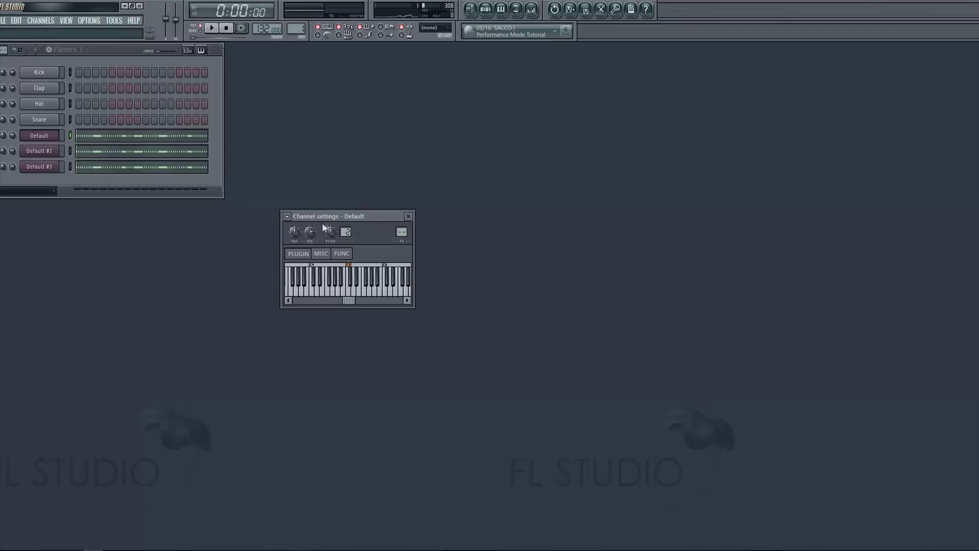
pyautogui.moveTo(327, 217); pyautogui.dragTo(430, 204)
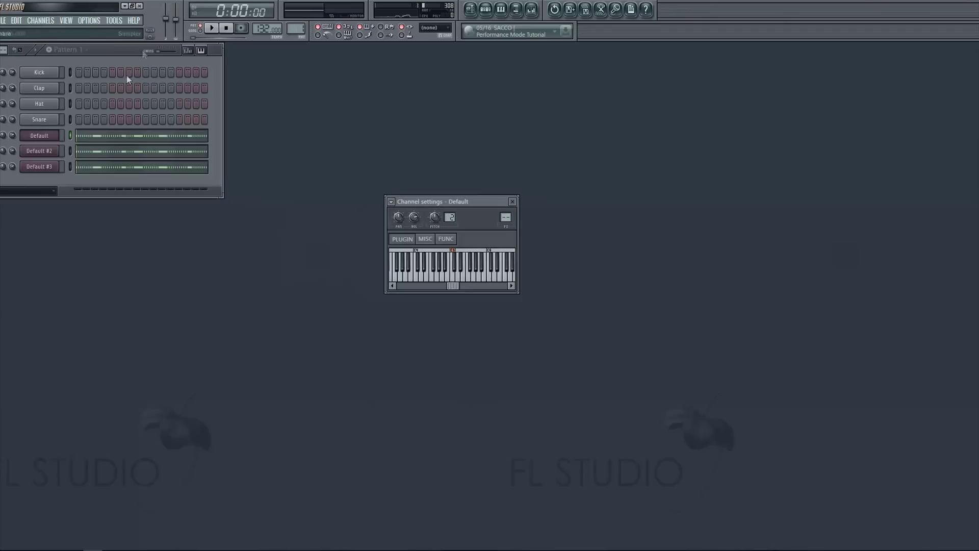
pyautogui.click(393, 203)
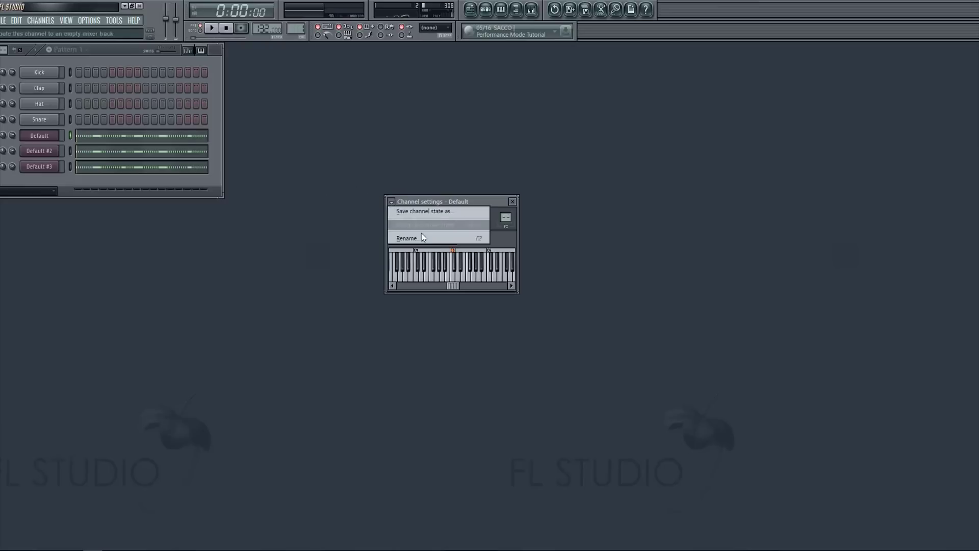
pyautogui.click(421, 229)
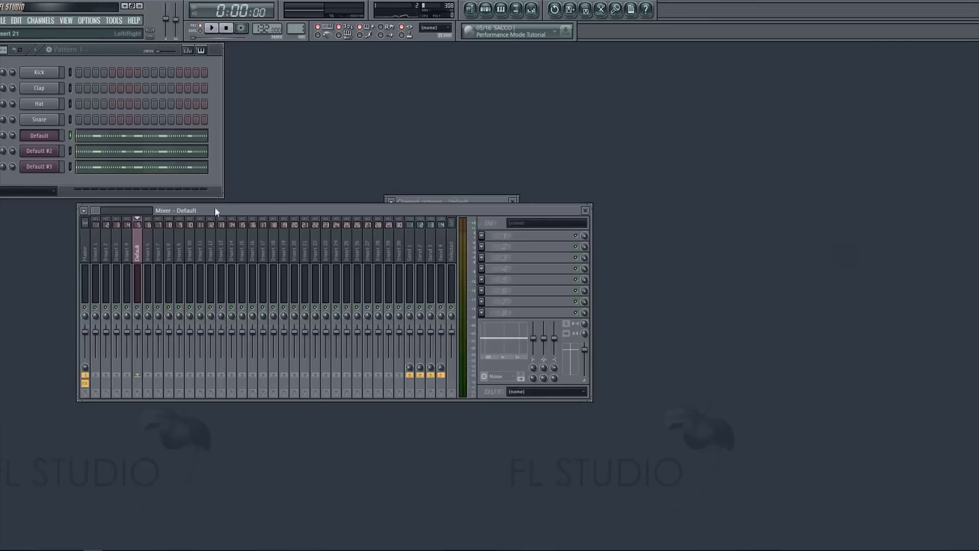
pyautogui.moveTo(215, 209); pyautogui.dragTo(285, 287)
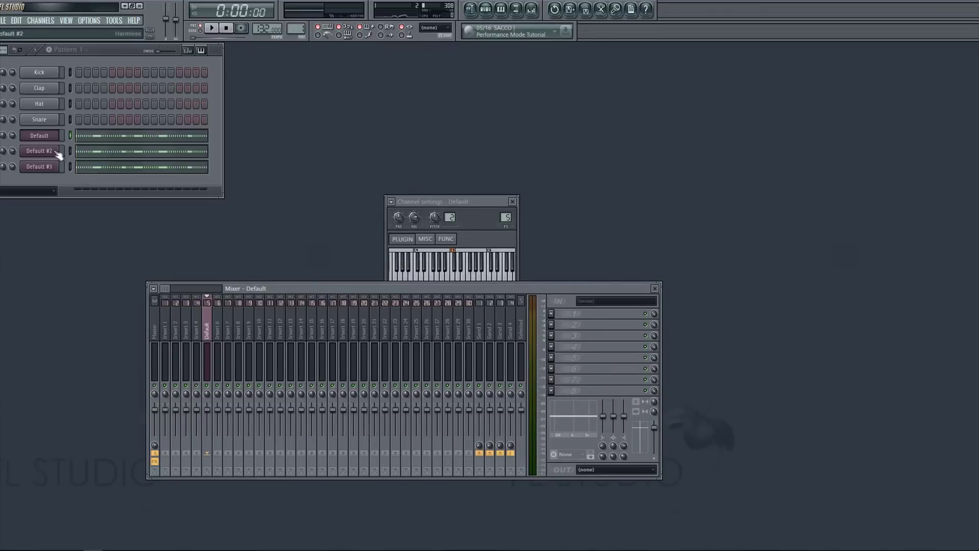
# Route the Default #2 and Default #3 channels to mixer track 5, and close the plugin and channel settings windows
pyautogui.click(39, 151)
pyautogui.moveTo(358, 126); pyautogui.dragTo(601, 396)
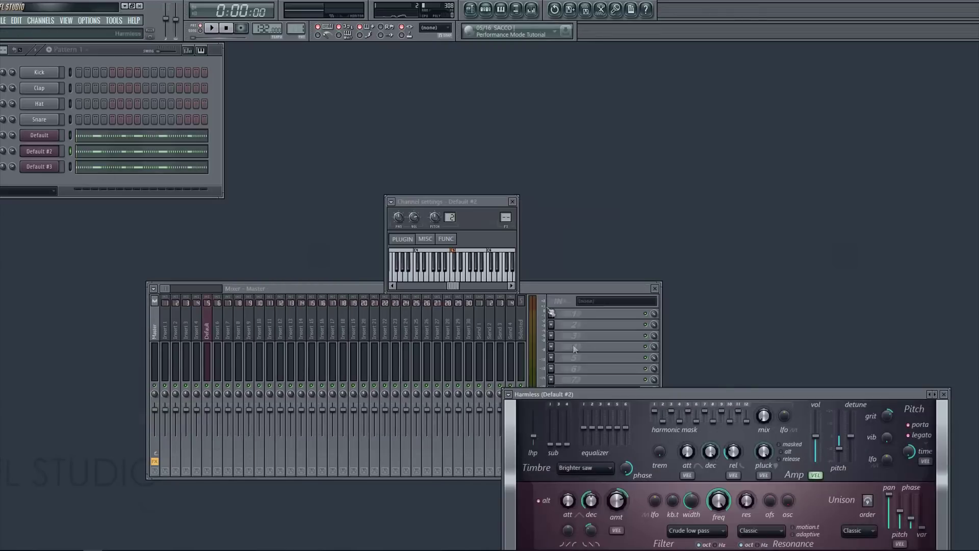
pyautogui.moveTo(504, 223); pyautogui.dragTo(502, 217)
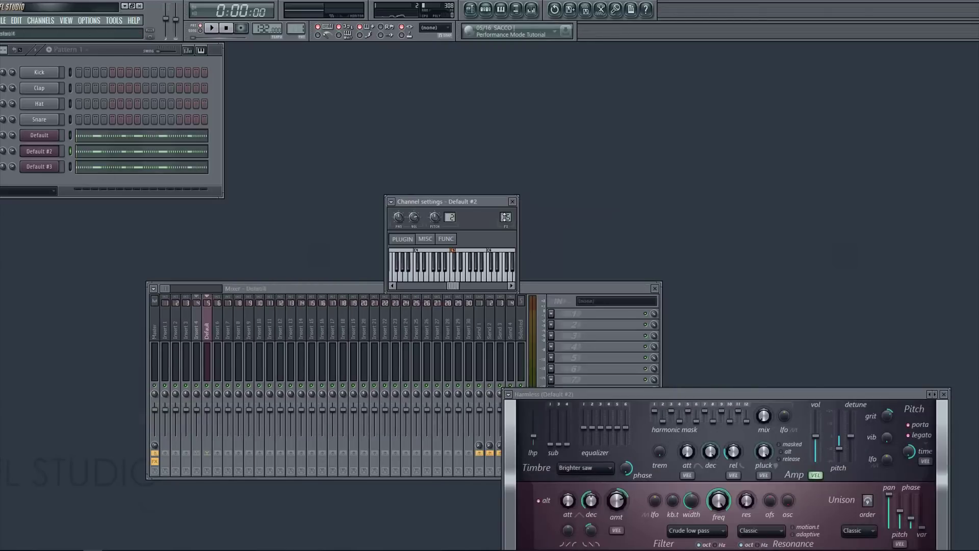
pyautogui.click(39, 166)
pyautogui.moveTo(381, 156); pyautogui.dragTo(424, 378)
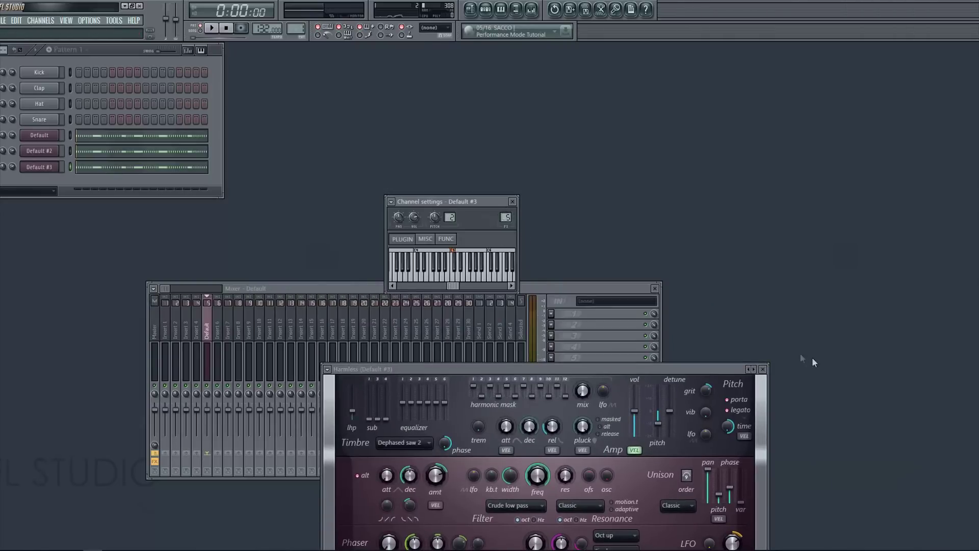
pyautogui.click(764, 369)
pyautogui.click(513, 202)
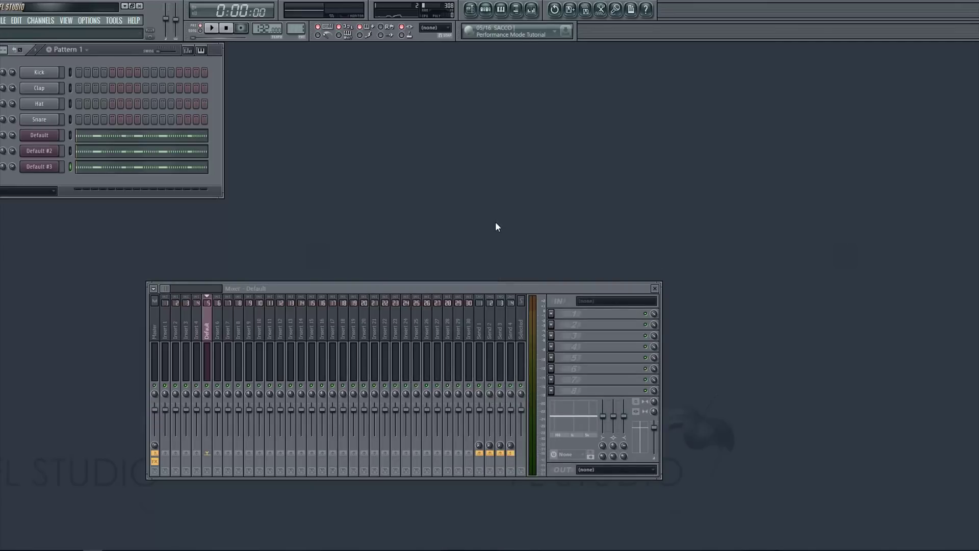
# Load Fruity WaveShaper into the first effect slot of the Default mixer track
pyautogui.click(550, 313)
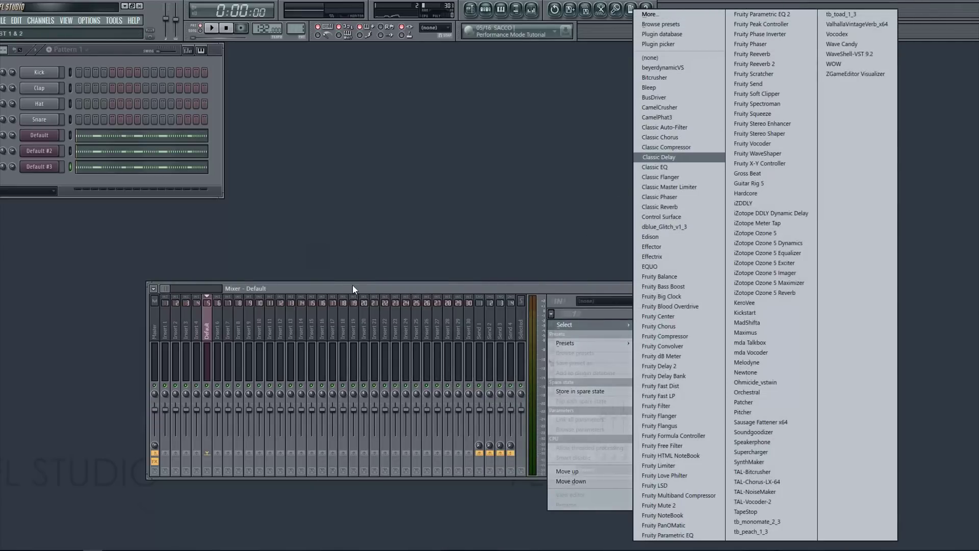
pyautogui.moveTo(353, 288); pyautogui.dragTo(415, 194)
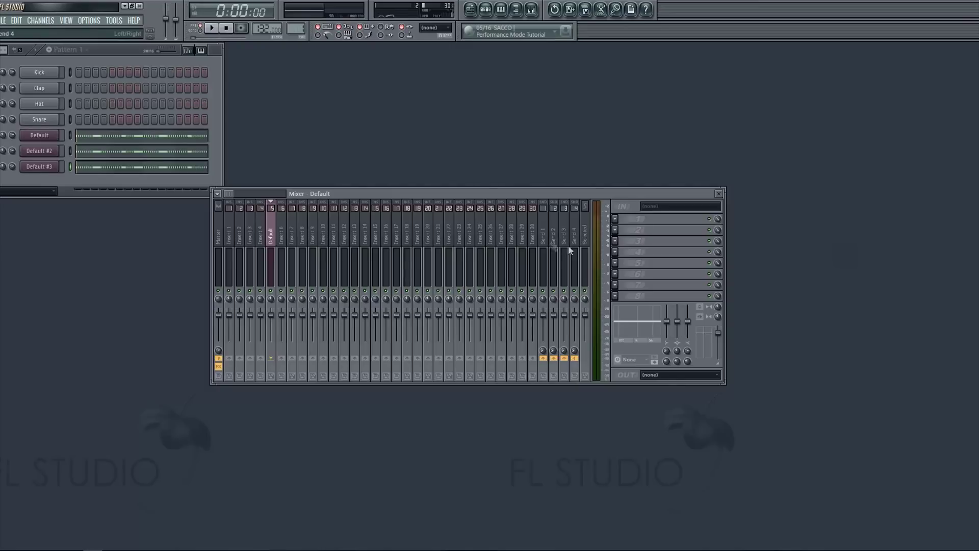
pyautogui.moveTo(622, 198); pyautogui.dragTo(576, 227)
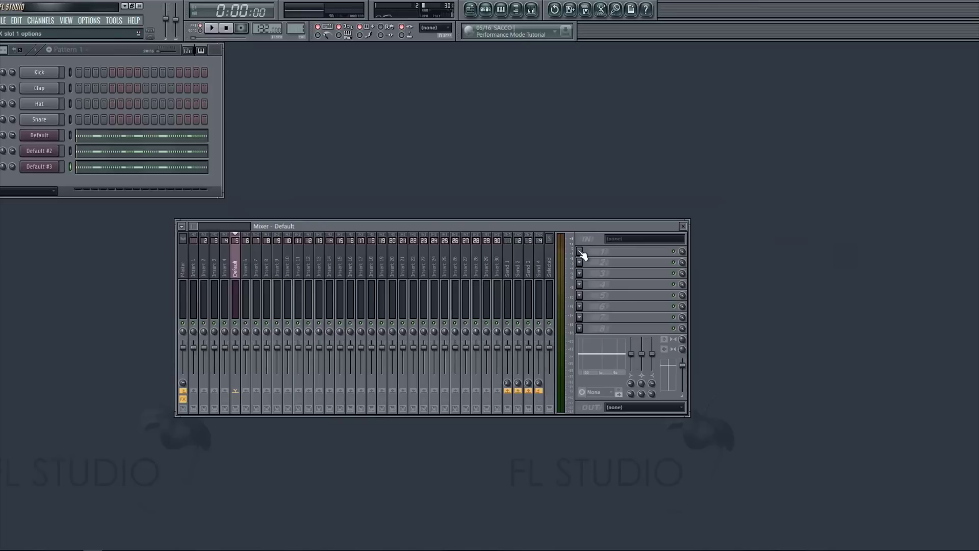
pyautogui.click(579, 251)
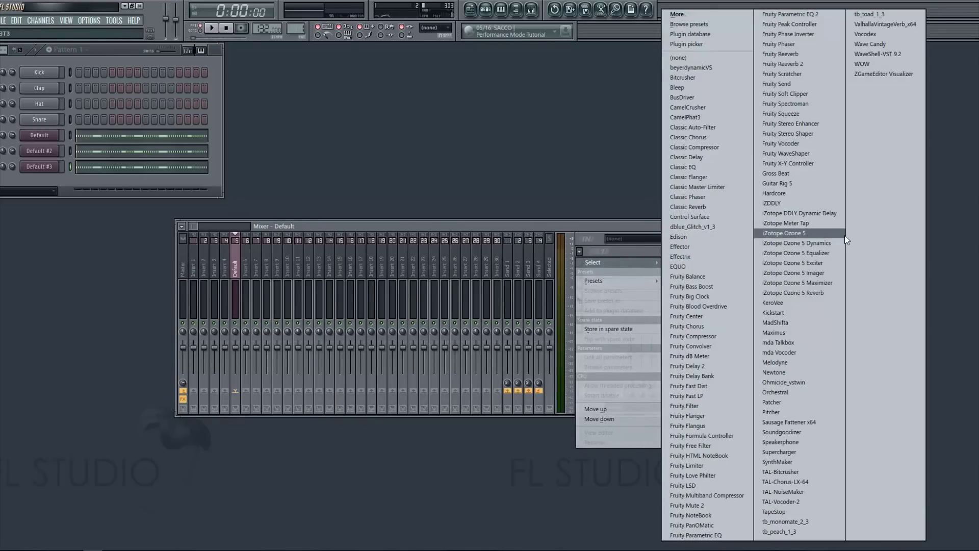
pyautogui.click(810, 157)
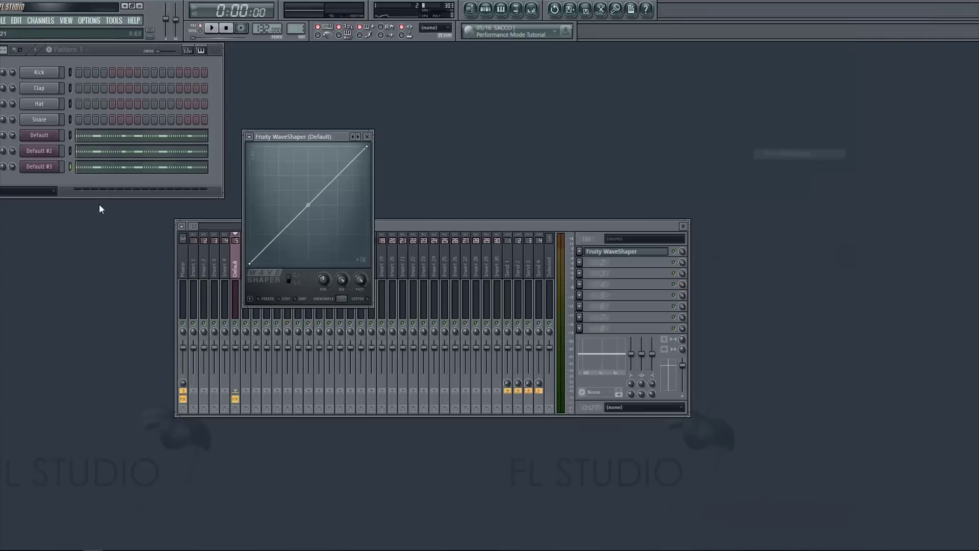
pyautogui.moveTo(296, 143); pyautogui.dragTo(308, 186)
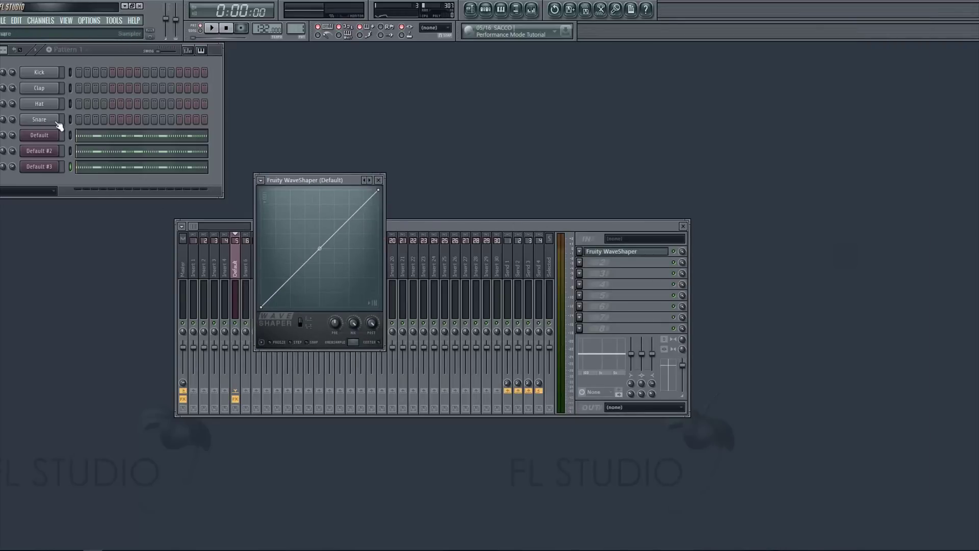
# While the pattern plays, add a WaveShaper curve point at about 0.52, 0.75 and bow both segments upward, then close the effect
pyautogui.press('space')
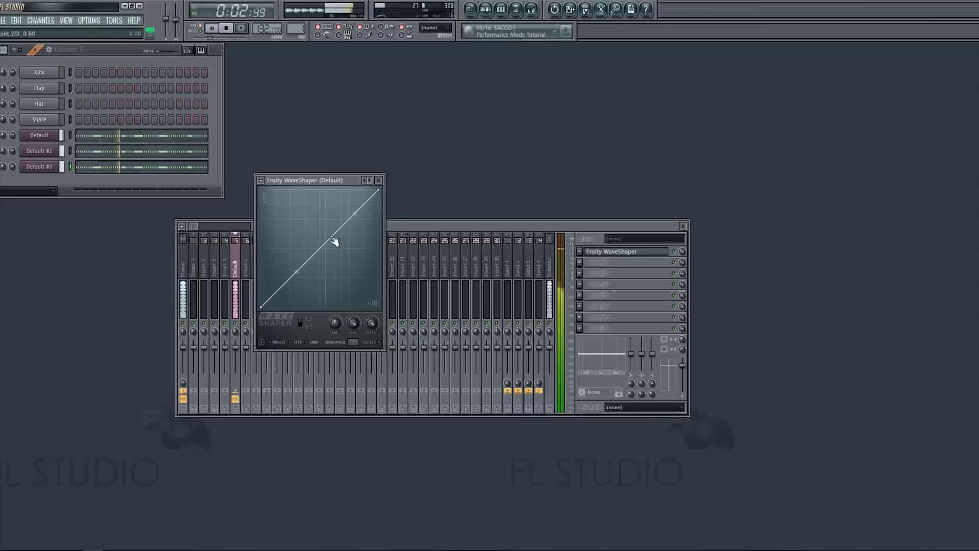
pyautogui.moveTo(335, 236); pyautogui.dragTo(322, 221)
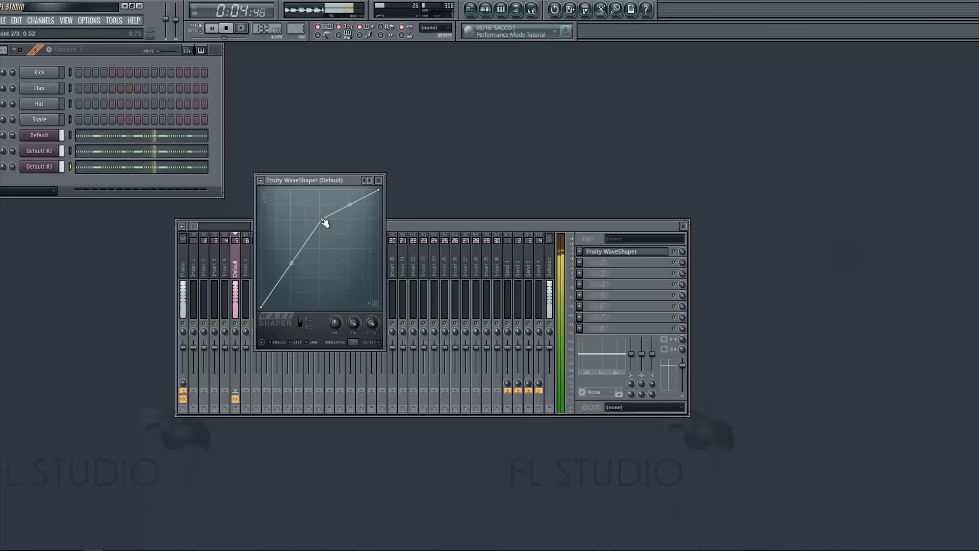
pyautogui.moveTo(349, 205); pyautogui.dragTo(350, 201)
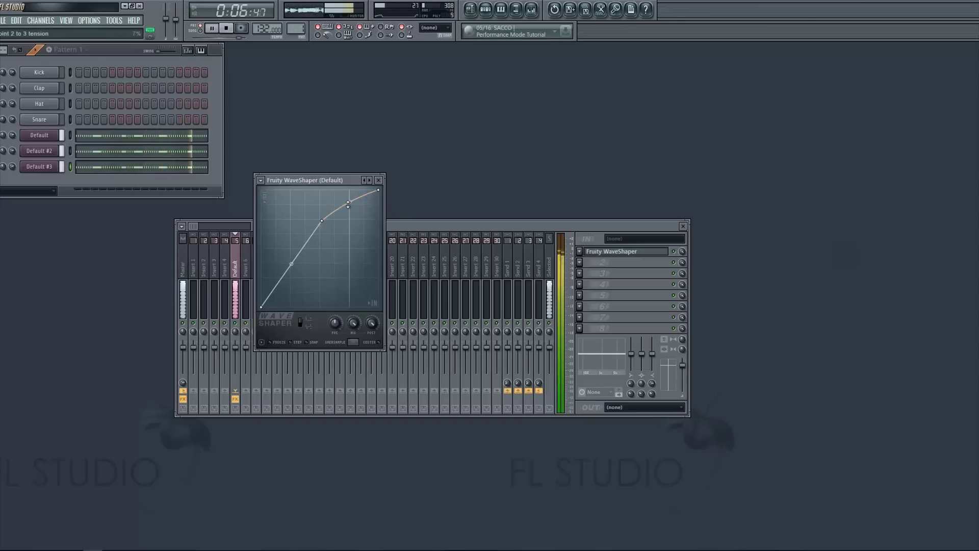
pyautogui.moveTo(291, 264); pyautogui.dragTo(291, 253)
pyautogui.click(378, 180)
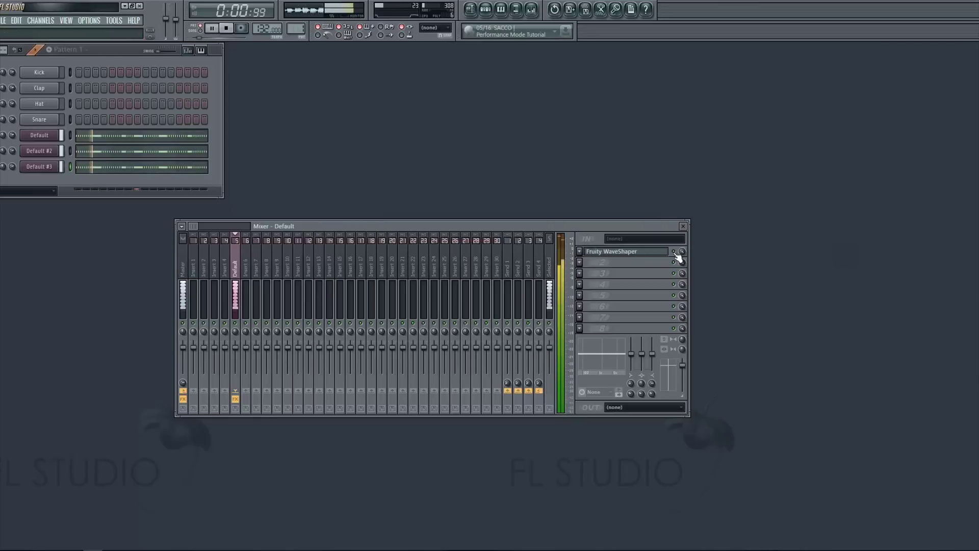
pyautogui.press('space')
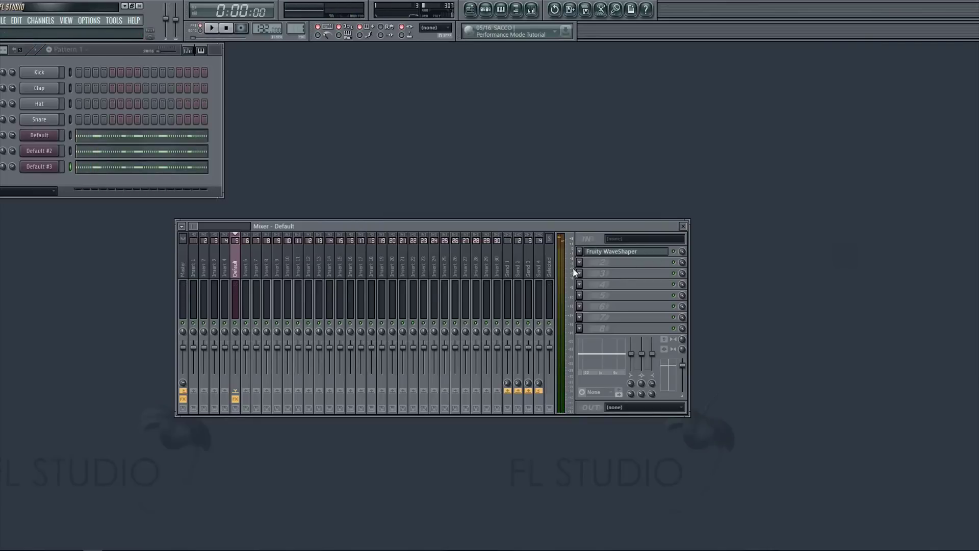
# Load Ohmicide into the second effect slot of the Default mixer track and place its window beside the mixer
pyautogui.click(579, 262)
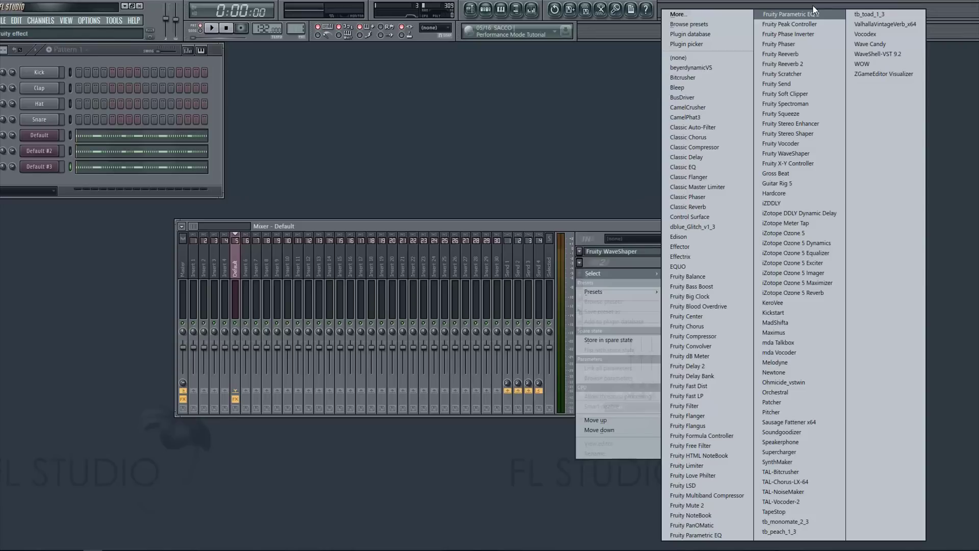
pyautogui.click(814, 382)
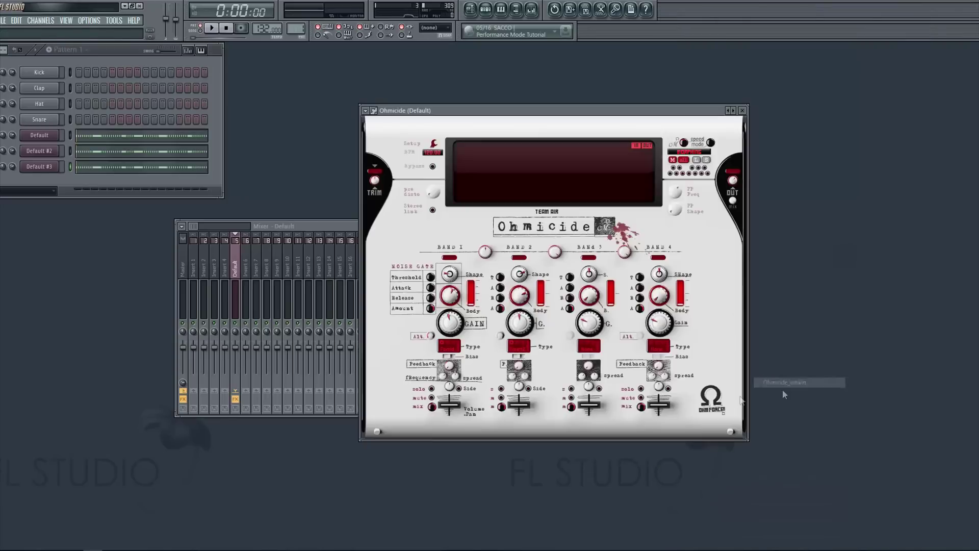
pyautogui.moveTo(491, 107); pyautogui.dragTo(576, 206)
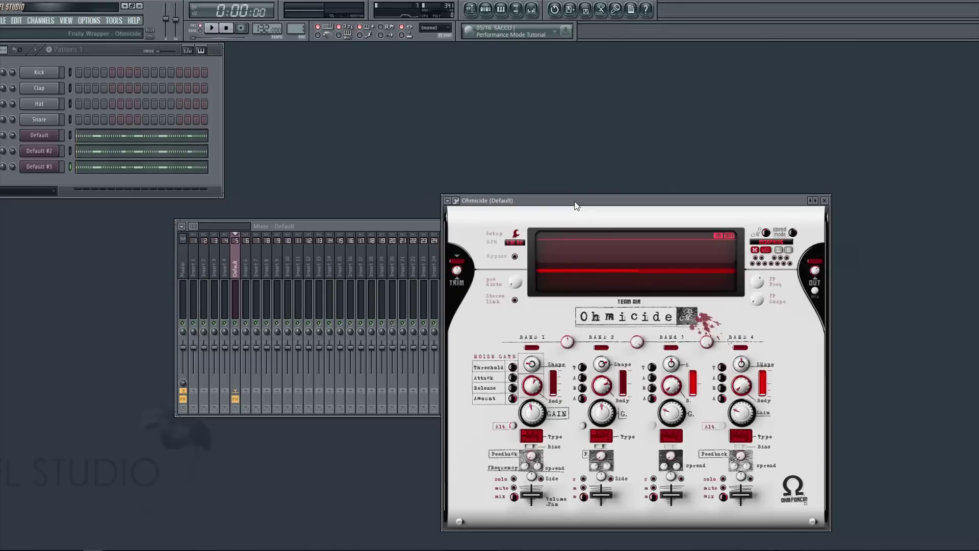
pyautogui.moveTo(576, 205); pyautogui.dragTo(703, 211)
pyautogui.moveTo(511, 220); pyautogui.dragTo(403, 240)
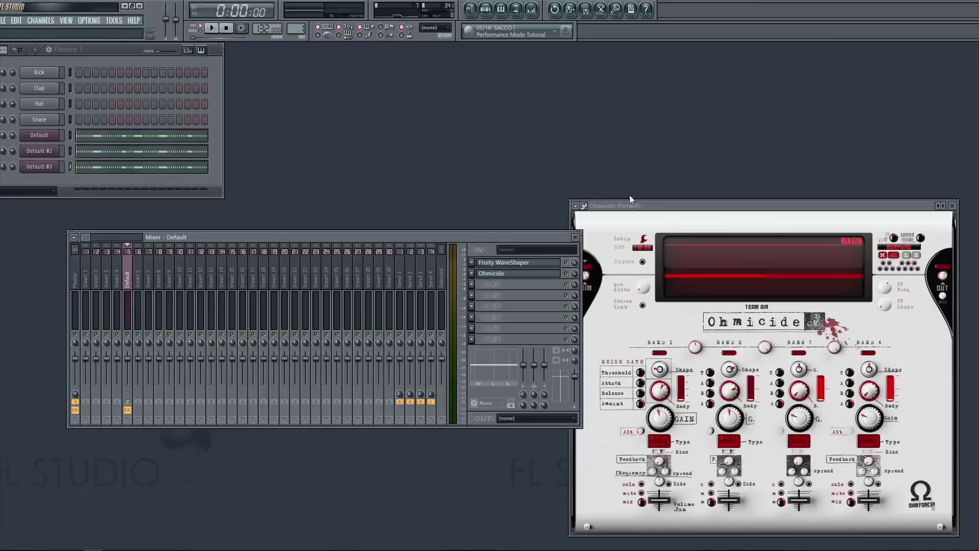
pyautogui.moveTo(630, 205); pyautogui.dragTo(606, 140)
pyautogui.moveTo(513, 236); pyautogui.dragTo(445, 248)
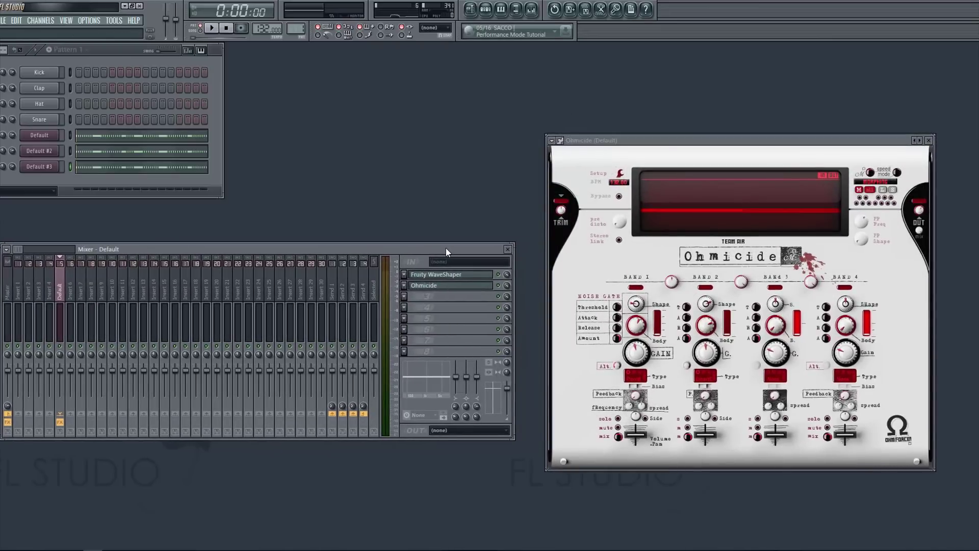
# Set the distortion type of Ohmicide's band 1 to Sastrugi from the Standard group
pyautogui.click(404, 302)
pyautogui.click(417, 249)
pyautogui.click(635, 384)
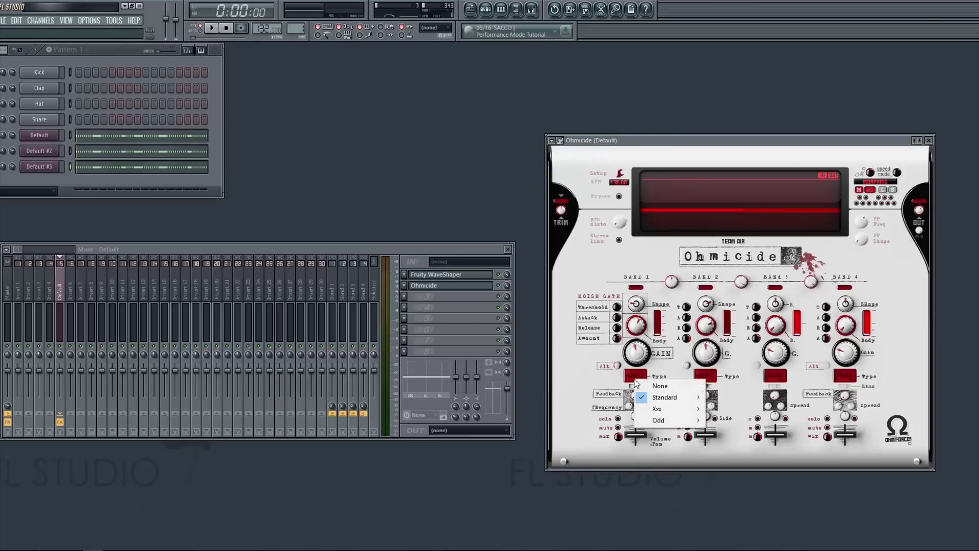
pyautogui.click(610, 385)
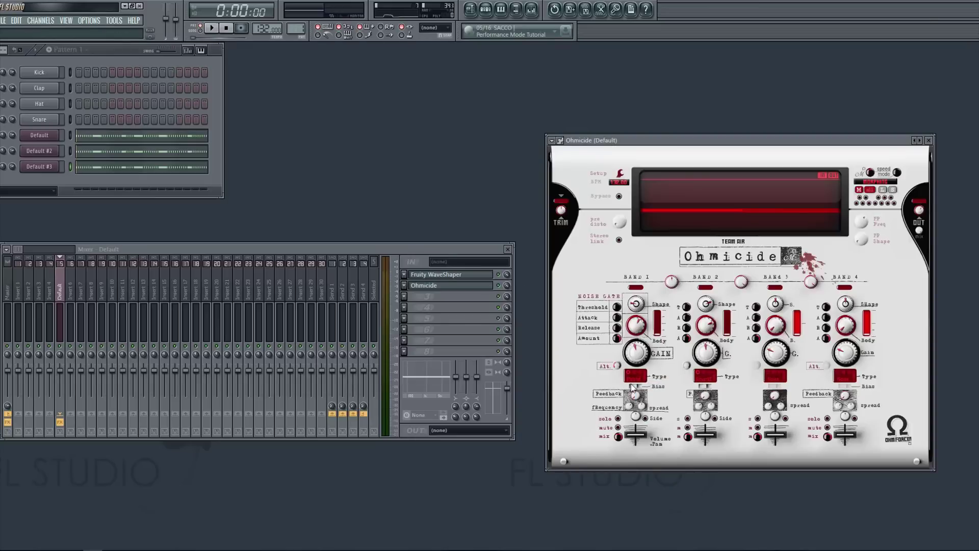
pyautogui.click(632, 382)
pyautogui.moveTo(663, 396)
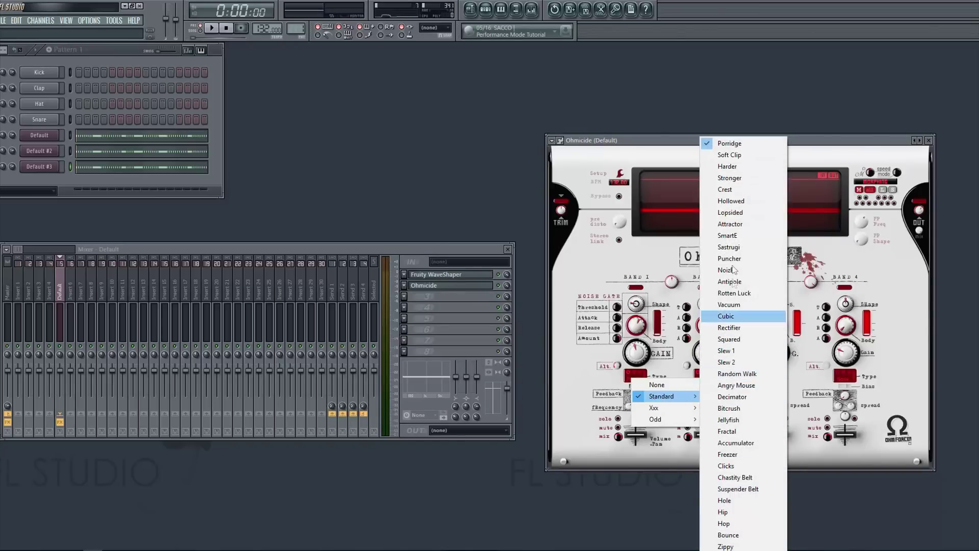
pyautogui.click(744, 248)
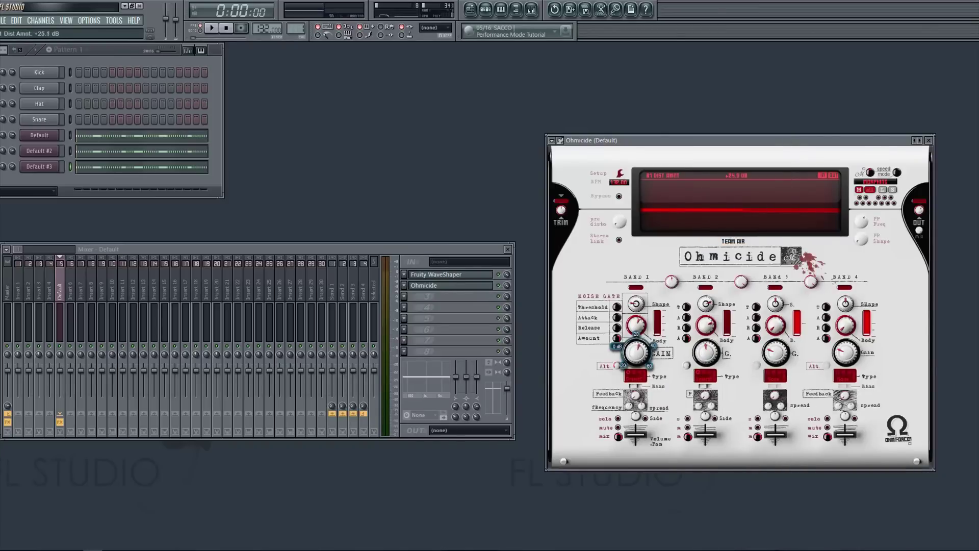
# Set band 1's shape to Sharp 42 % and play test notes on Default #3 to hear the distortion
pyautogui.moveTo(641, 305); pyautogui.dragTo(641, 290)
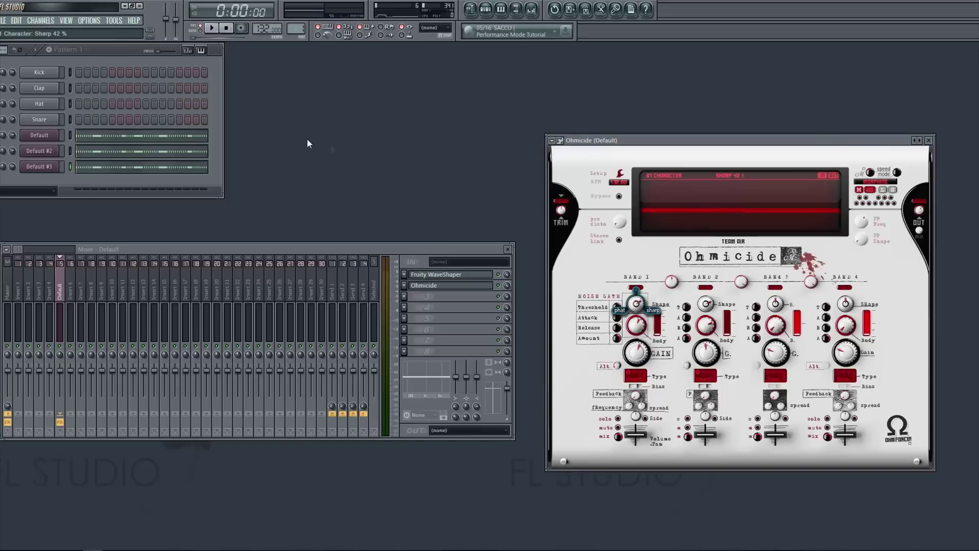
pyautogui.click(111, 51)
pyautogui.press('n')
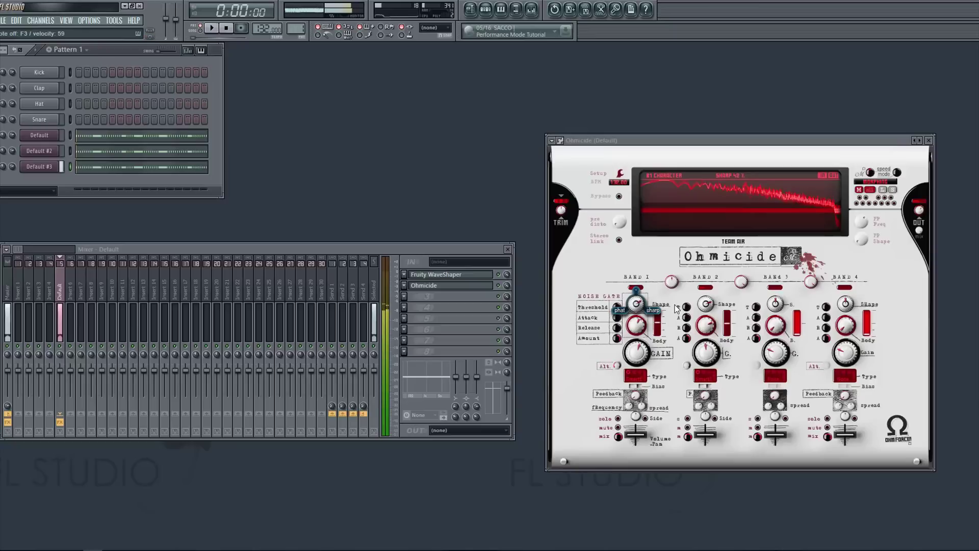
pyautogui.press('b')
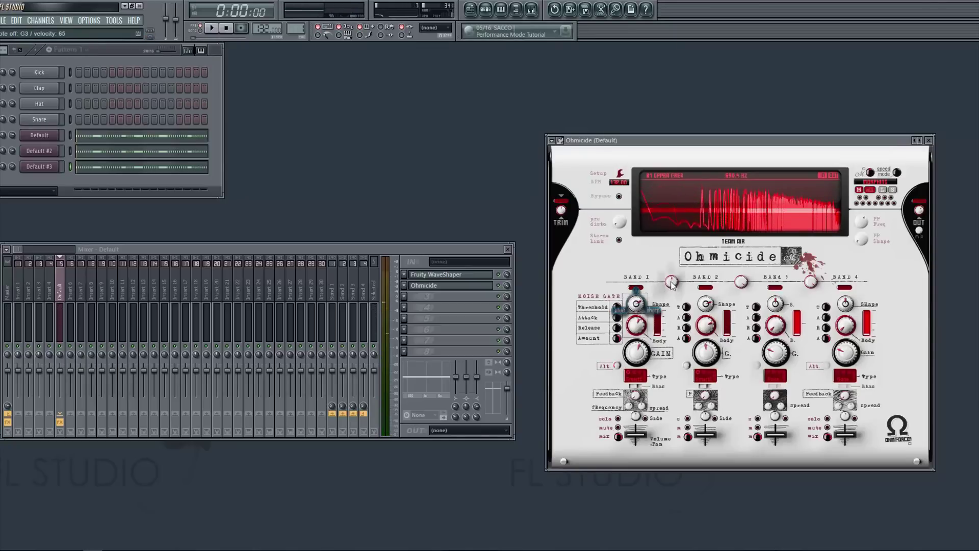
# Set the upper frequency of Ohmicide's band 1 to about 788 Hz while playing test notes, and close the effect
pyautogui.click(671, 281)
pyautogui.moveTo(671, 281); pyautogui.dragTo(671, 284)
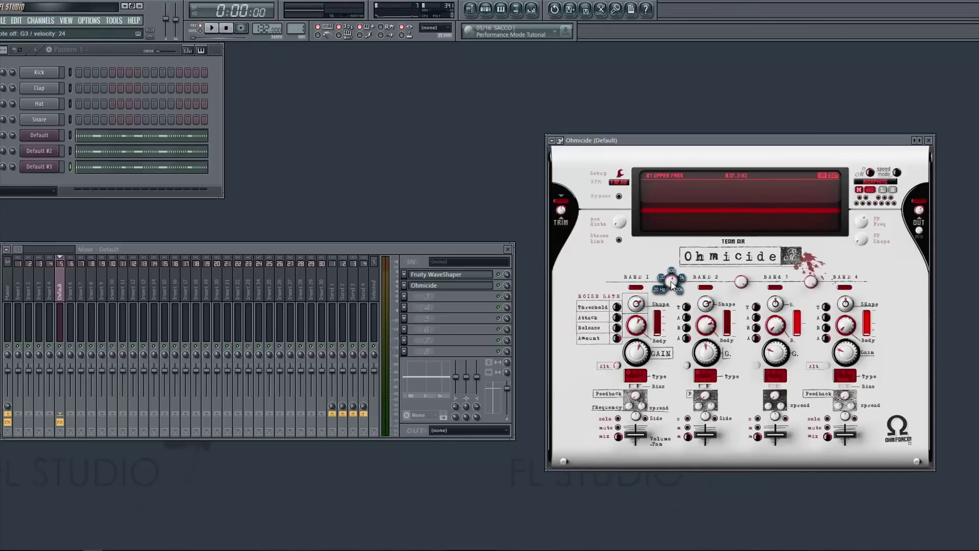
pyautogui.moveTo(672, 285); pyautogui.dragTo(671, 258)
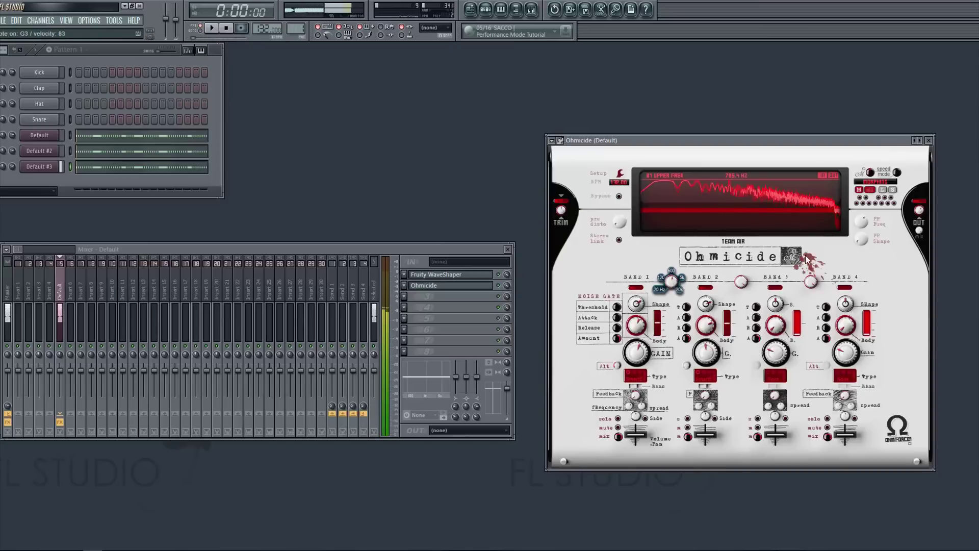
pyautogui.click(928, 139)
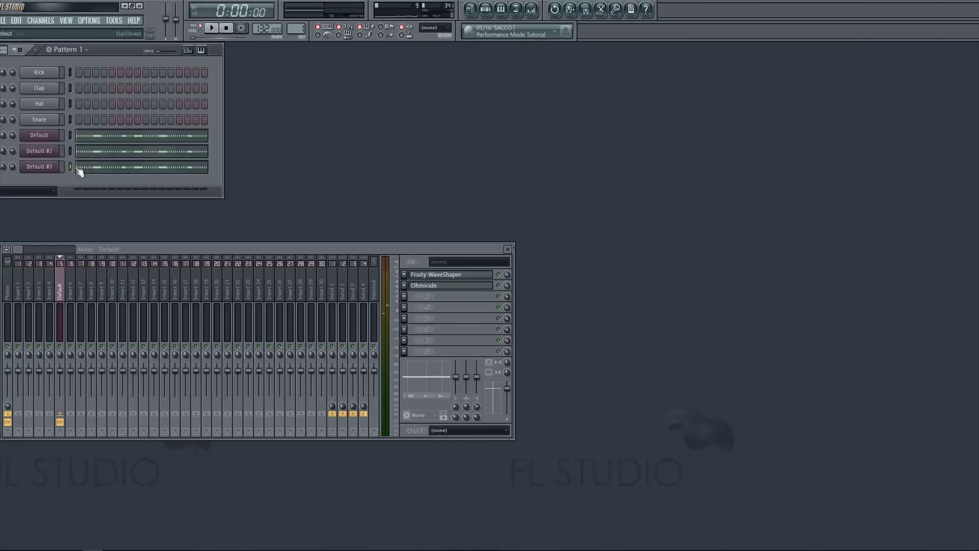
# Review the Harmless settings of the three lead channels, set the Default channel's compression type to Distortion and fine-tune its mix
pyautogui.click(45, 136)
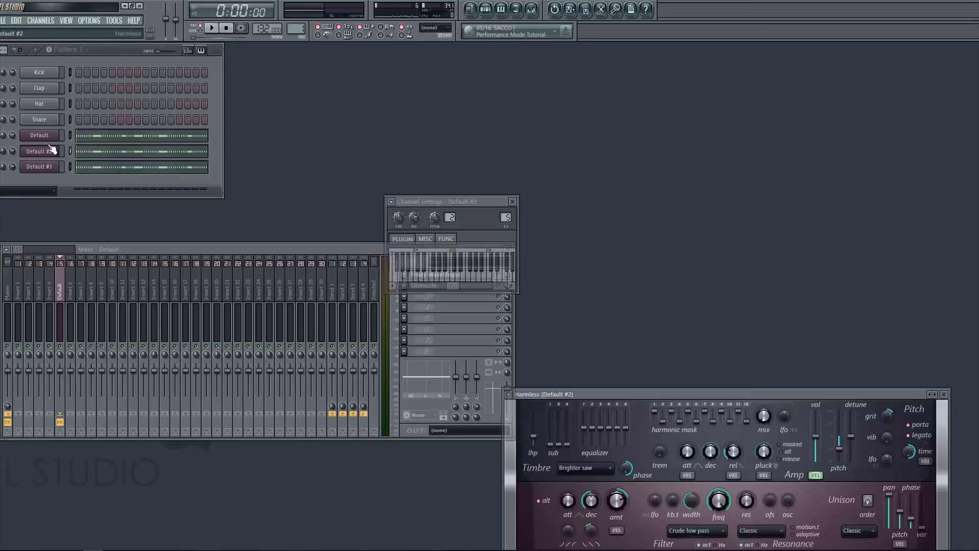
pyautogui.click(48, 166)
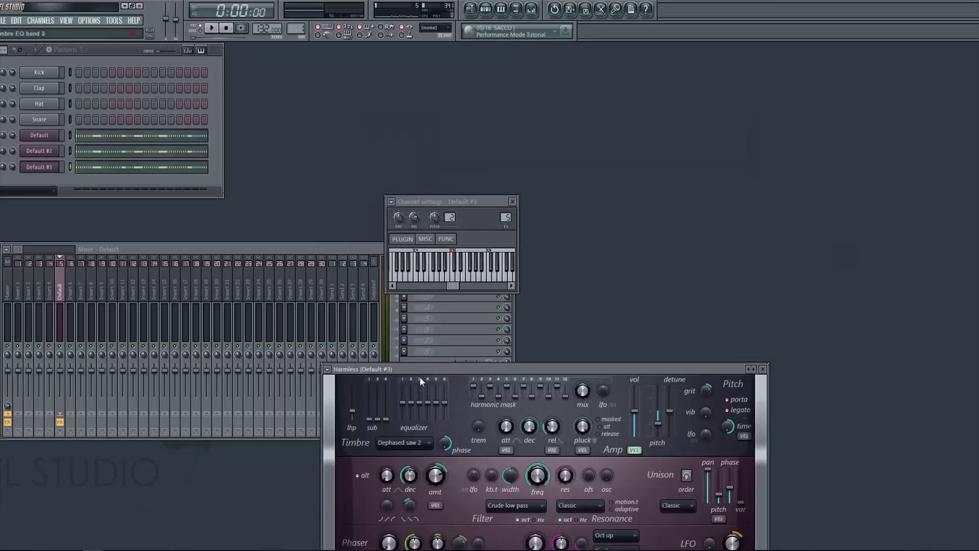
pyautogui.click(41, 151)
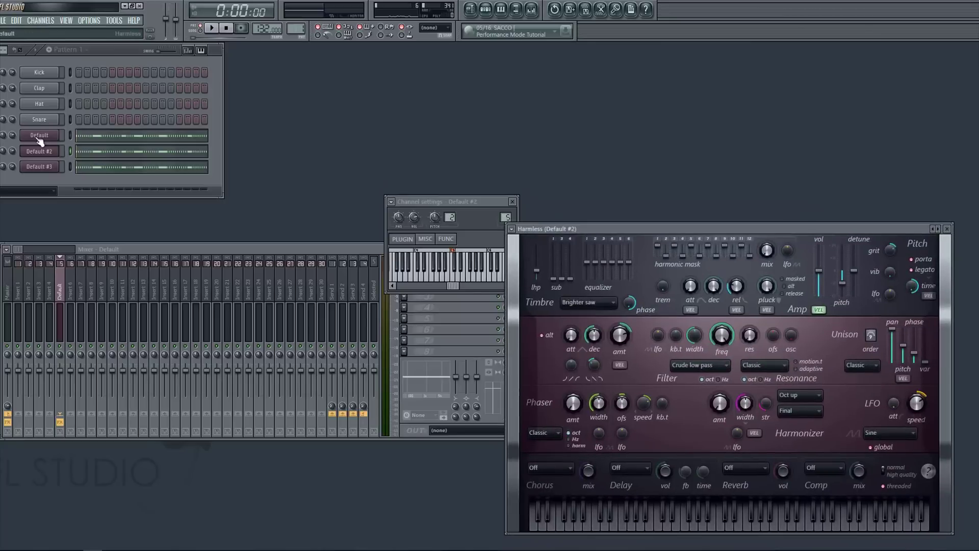
pyautogui.click(38, 136)
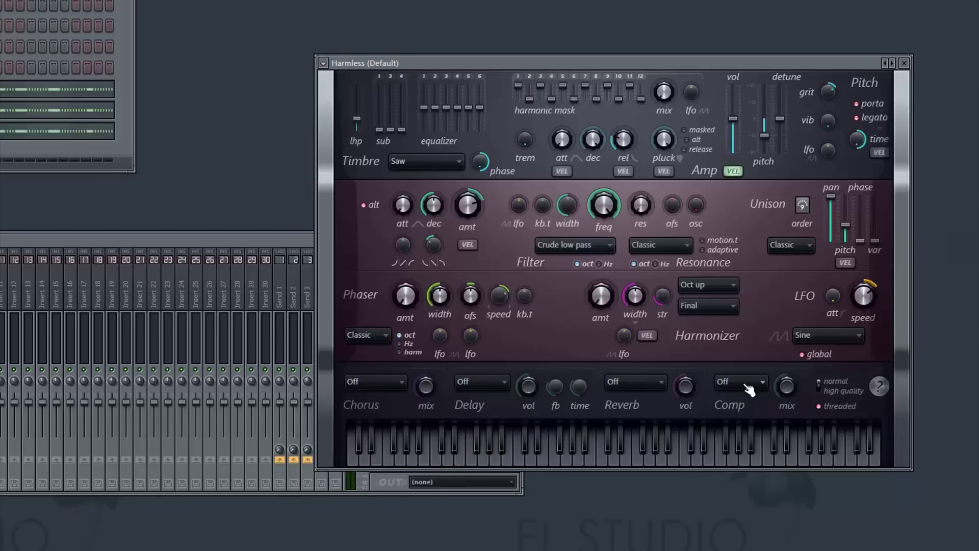
pyautogui.click(683, 358)
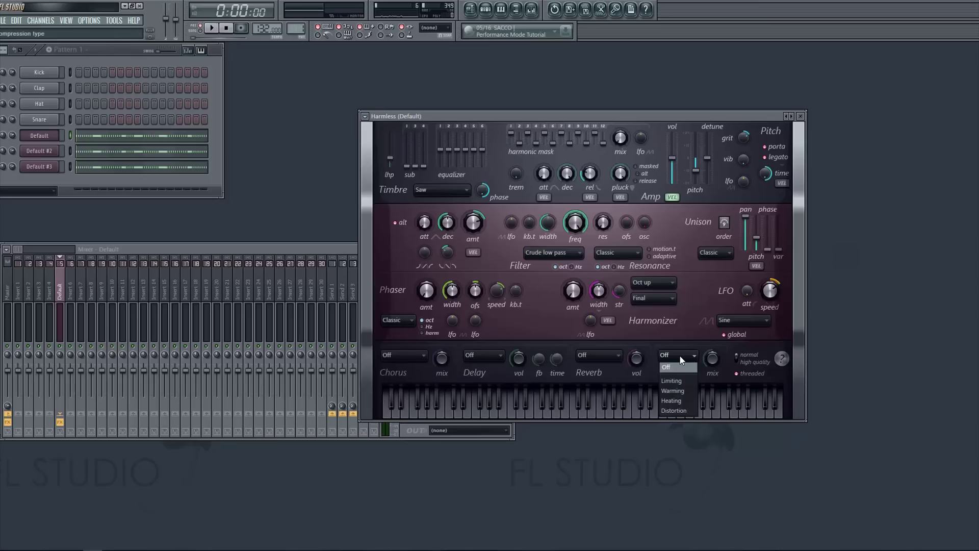
pyautogui.click(739, 456)
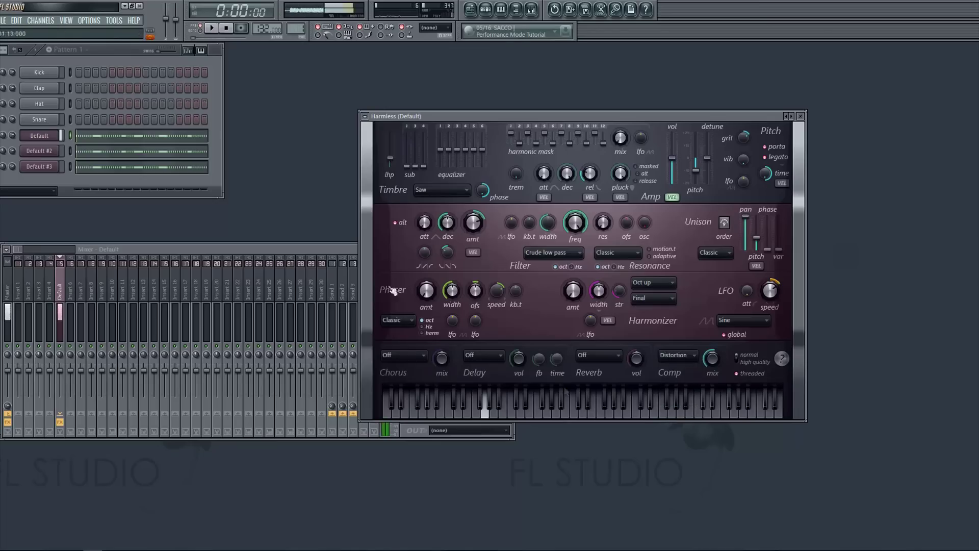
pyautogui.moveTo(711, 359); pyautogui.dragTo(711, 354)
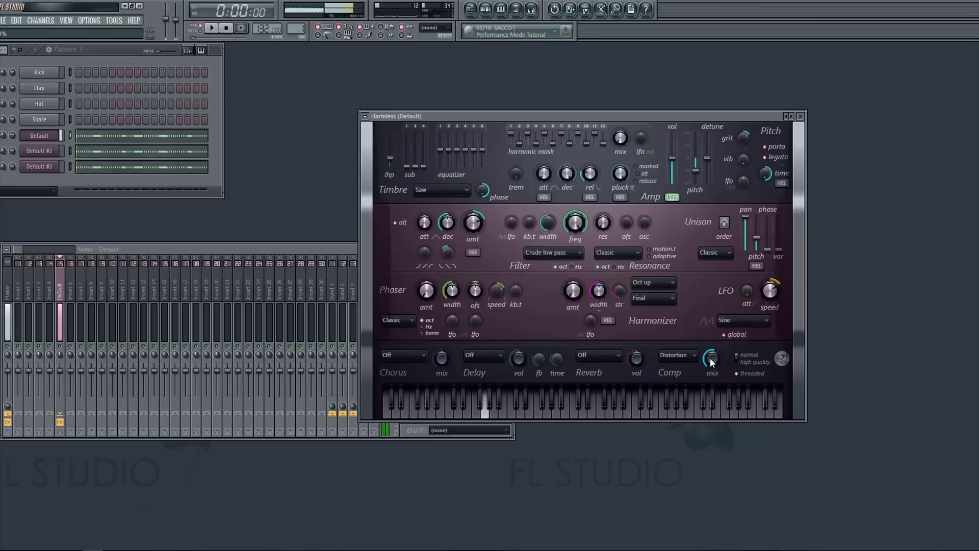
# Play Pattern 1 to hear the layered lead with the added distortion, and stop playback
pyautogui.click(114, 55)
pyautogui.press('space')
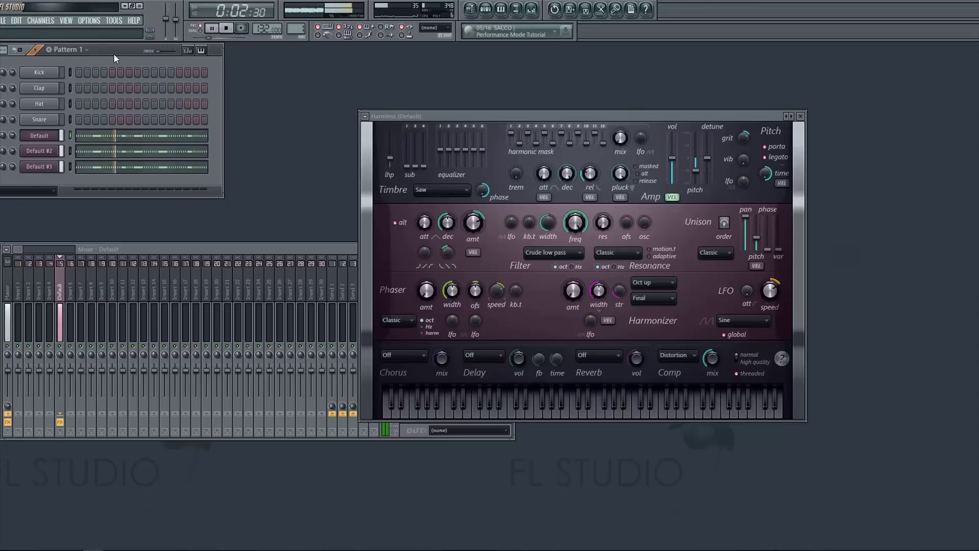
pyautogui.press('space')
# In Default's piano roll, add half-beat G2 notes under the second half of the one-beat G3 notes in bars 1, 2 and 3
pyautogui.press('F7')
pyautogui.moveTo(128, 58); pyautogui.dragTo(527, 301)
pyautogui.scroll(-2, 527, 301)
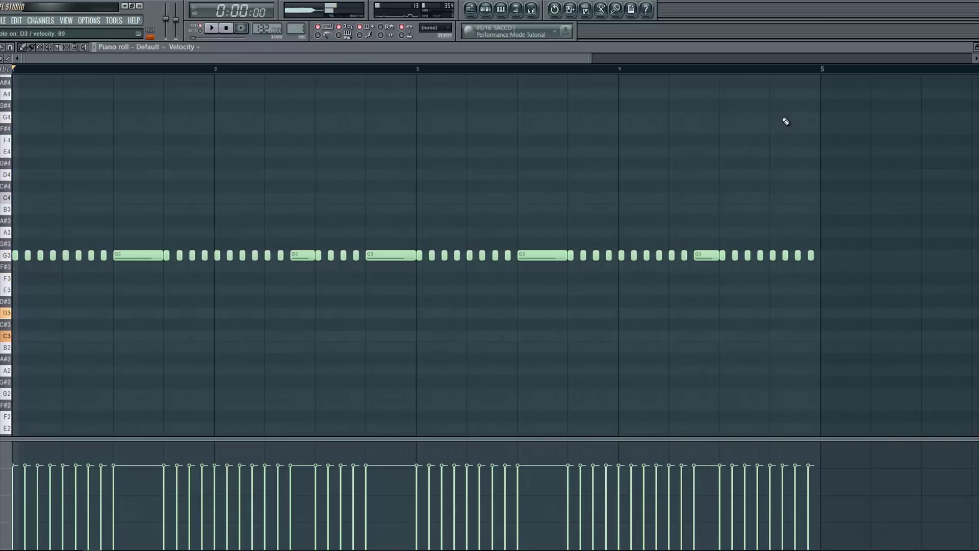
pyautogui.scroll(-2, 86, 357)
pyautogui.scroll(1, 97, 301)
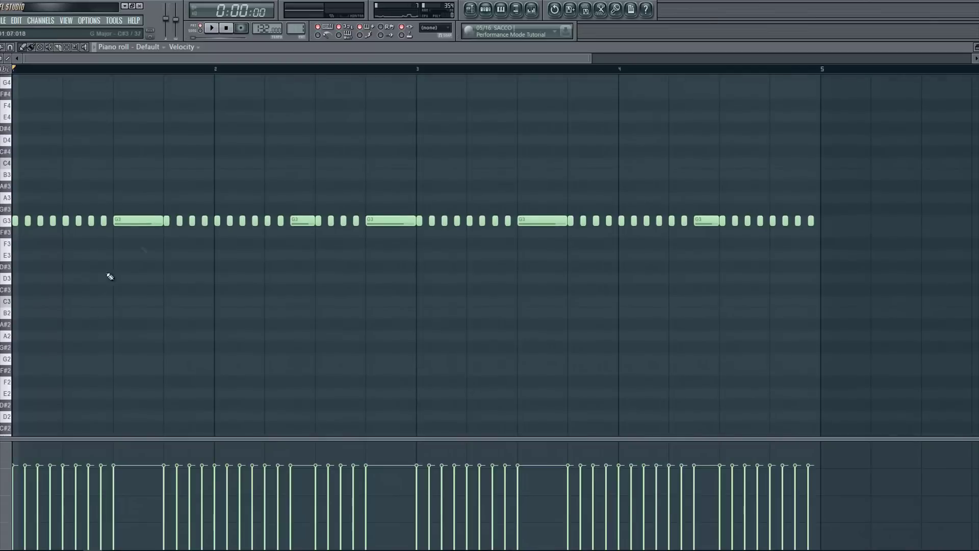
pyautogui.keyDown('shift'); pyautogui.moveTo(308, 221); pyautogui.dragTo(152, 361); pyautogui.keyUp('shift')
pyautogui.moveTo(390, 362); pyautogui.dragTo(402, 362)
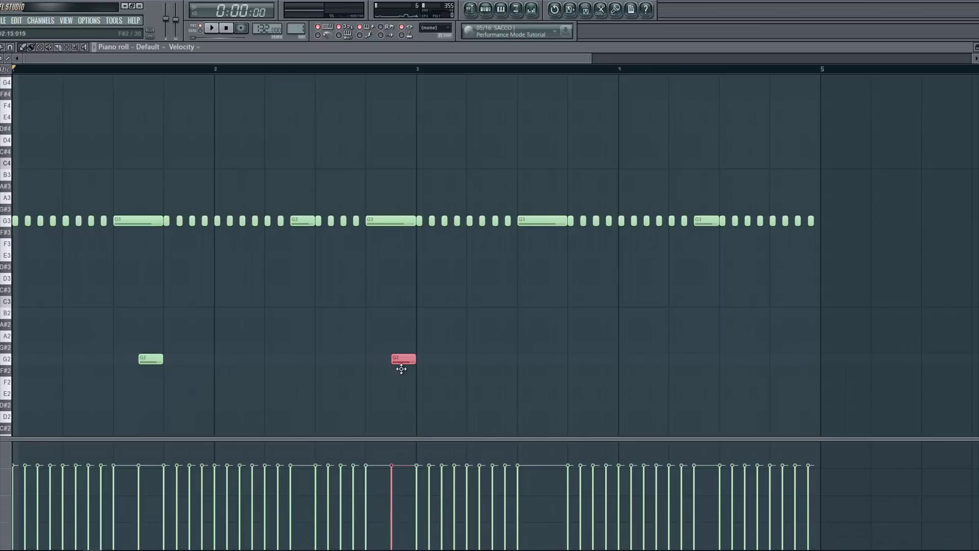
pyautogui.moveTo(556, 361); pyautogui.dragTo(555, 368)
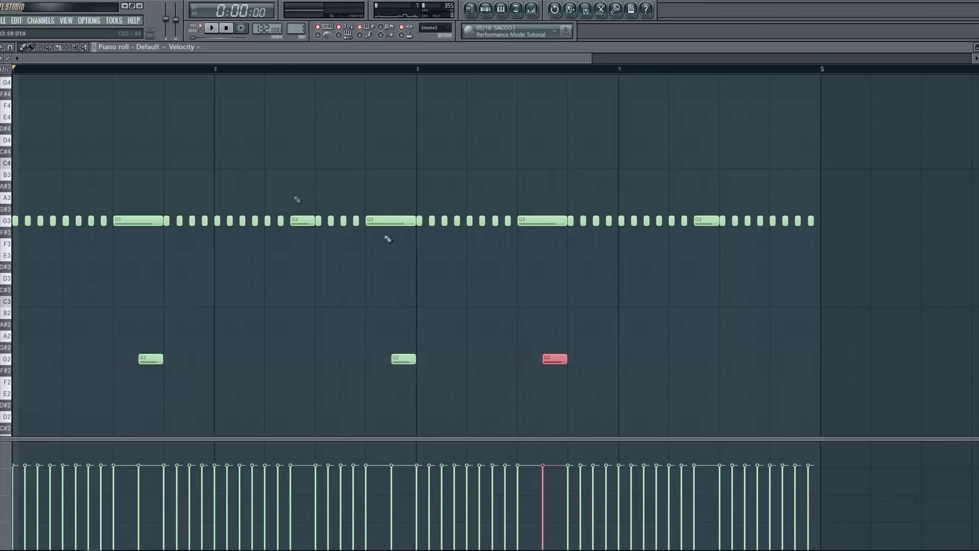
# Play back the pattern and replace Default's short G3 notes on bar 4's last beat with a one-beat G3 and a half-beat G2
pyautogui.press('space')
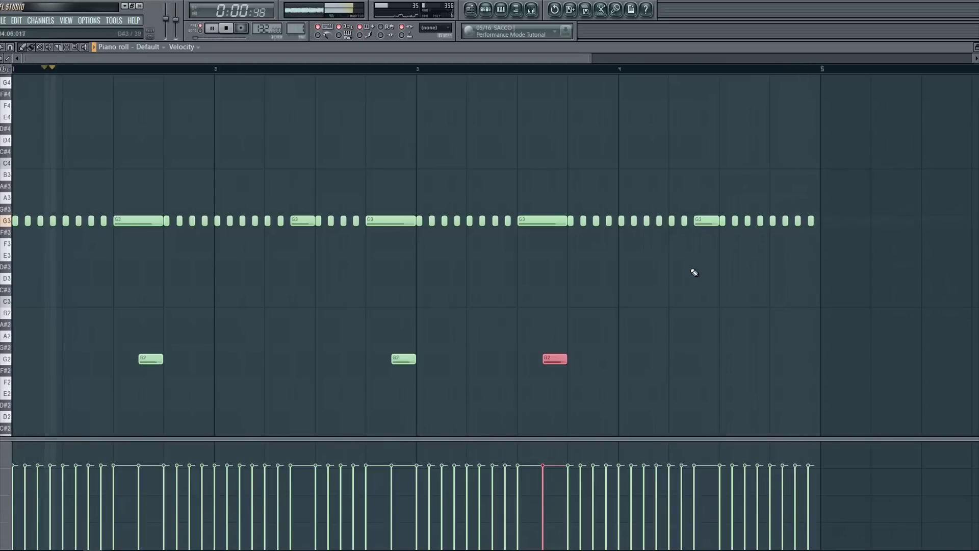
pyautogui.press('space')
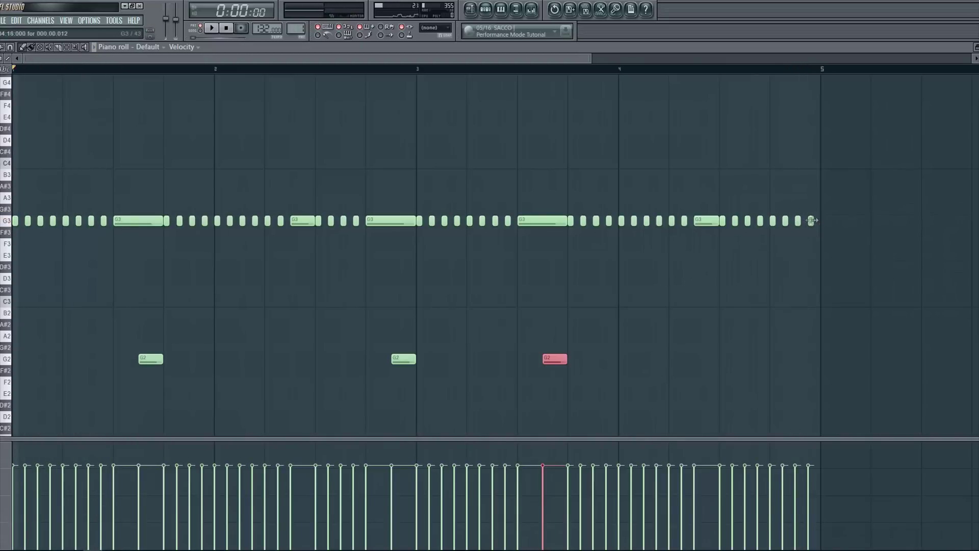
pyautogui.rightClick(811, 220)
pyautogui.rightClick(798, 220)
pyautogui.rightClick(773, 220)
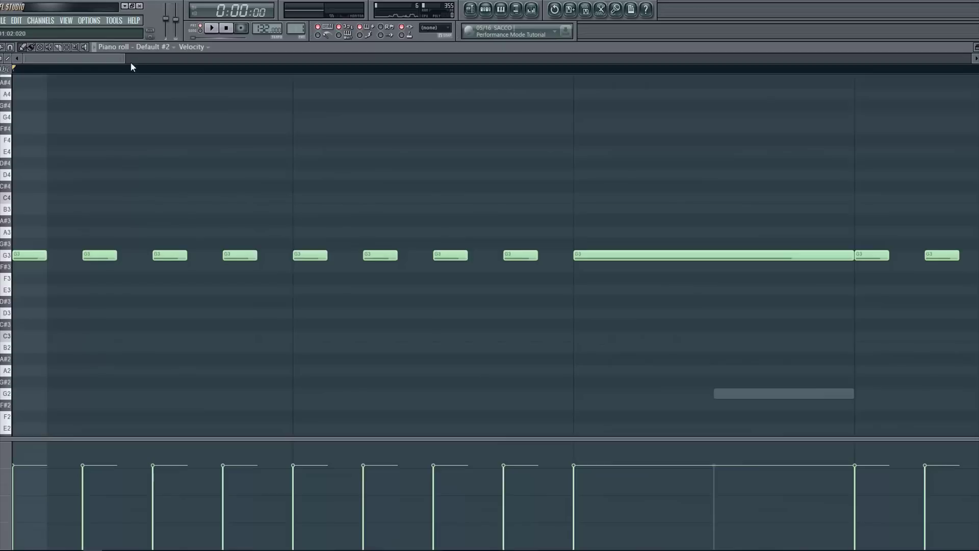
# In Default #2's piano roll, replace the short G3 notes on bar 4's last beat with a one-beat G3 note
pyautogui.scroll(-6, 405, 216)
pyautogui.rightClick(614, 255)
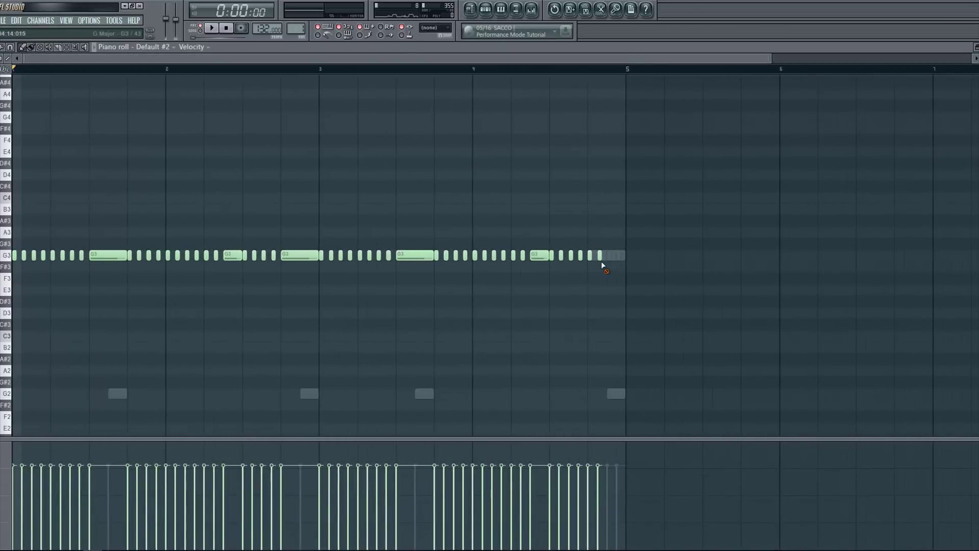
pyautogui.rightClick(590, 255)
pyautogui.rightClick(600, 255)
pyautogui.moveTo(647, 257); pyautogui.dragTo(612, 273)
pyautogui.press('Escape')
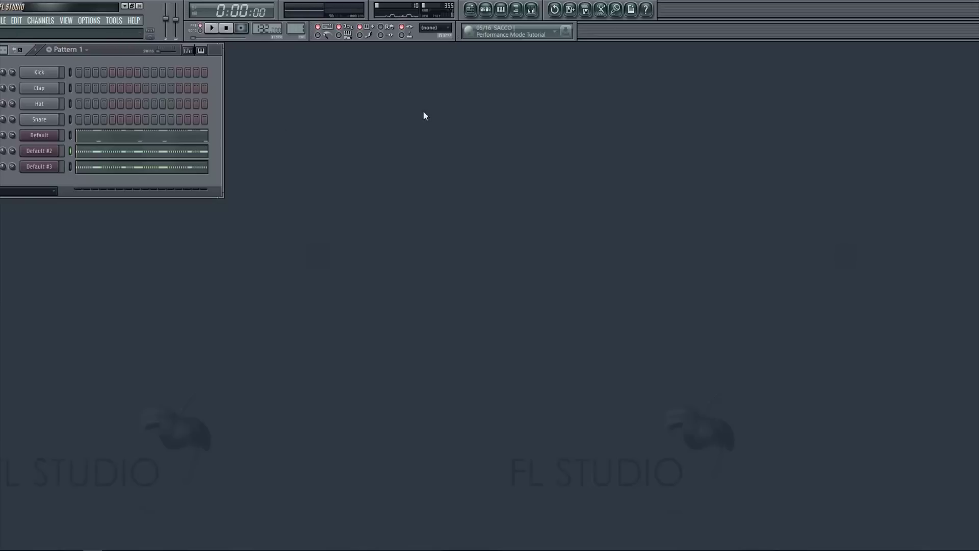
# In Default #3's piano roll, replace the short G3 notes on bar 4's last beat with a one-beat G3 note and close the editor
pyautogui.click(143, 173)
pyautogui.scroll(-4, 837, 219)
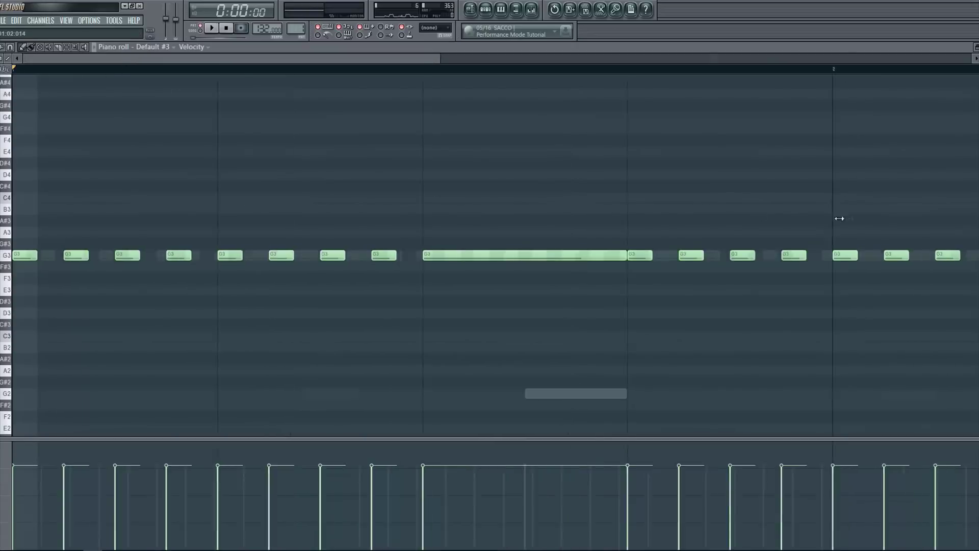
pyautogui.rightClick(541, 254)
pyautogui.rightClick(550, 255)
pyautogui.rightClick(568, 255)
pyautogui.rightClick(559, 256)
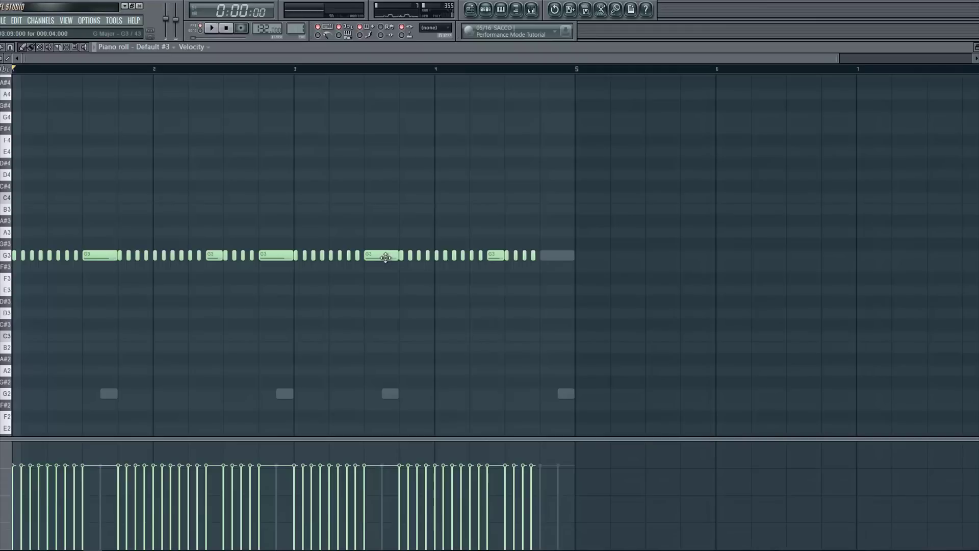
pyautogui.keyDown('shift'); pyautogui.moveTo(385, 258); pyautogui.dragTo(562, 260); pyautogui.keyUp('shift')
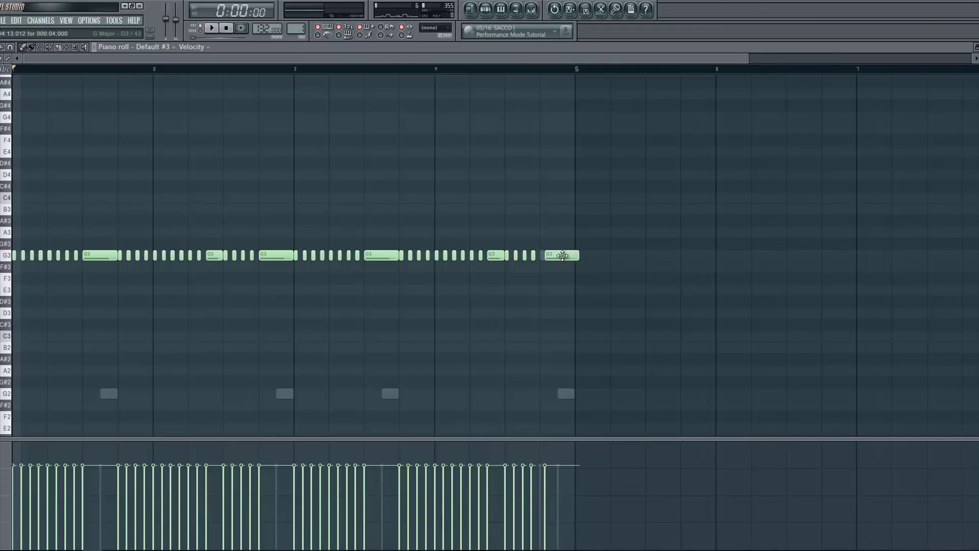
pyautogui.moveTo(562, 255); pyautogui.dragTo(558, 255)
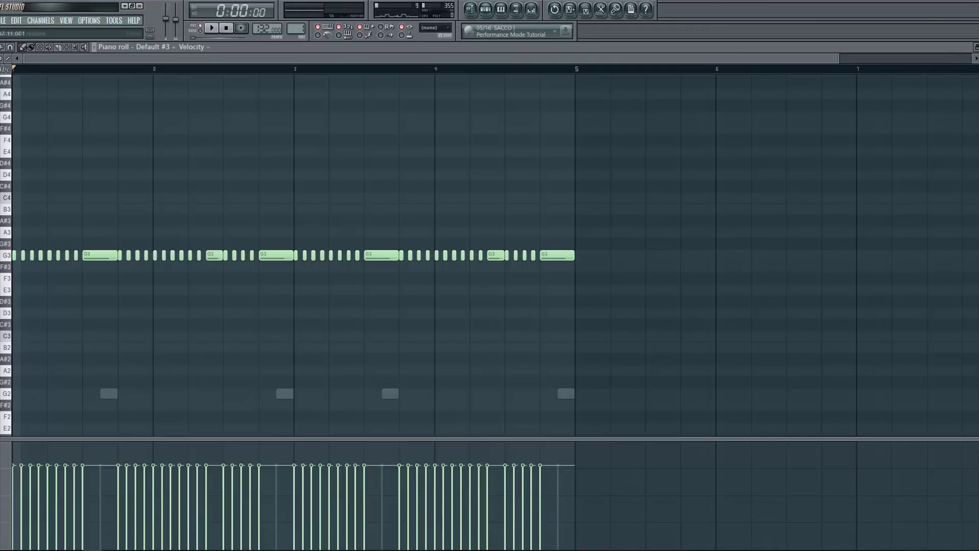
pyautogui.click(976, 47)
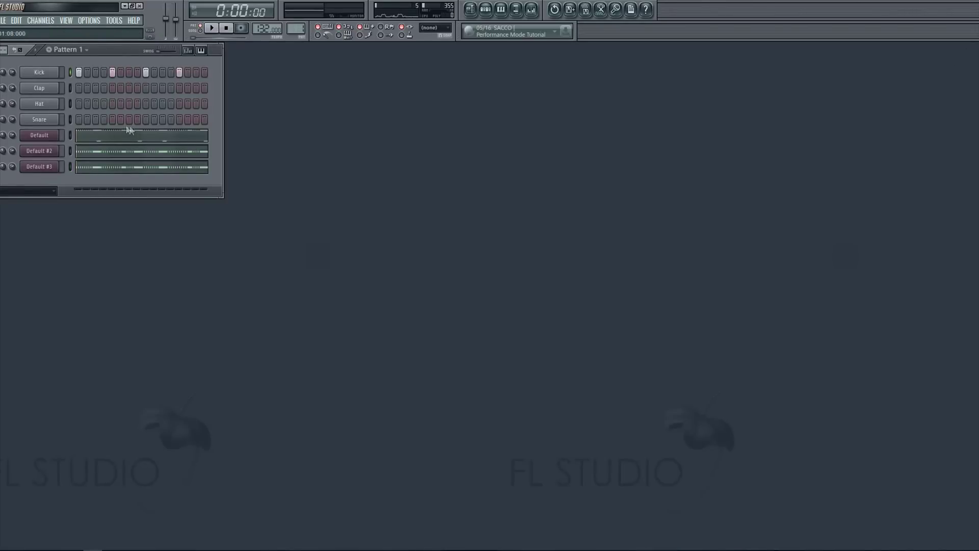
# Place kicks on every beat and snares on beats 2 and 4 of Pattern 1, and browse the VEH4 Snare samples
pyautogui.click(180, 120)
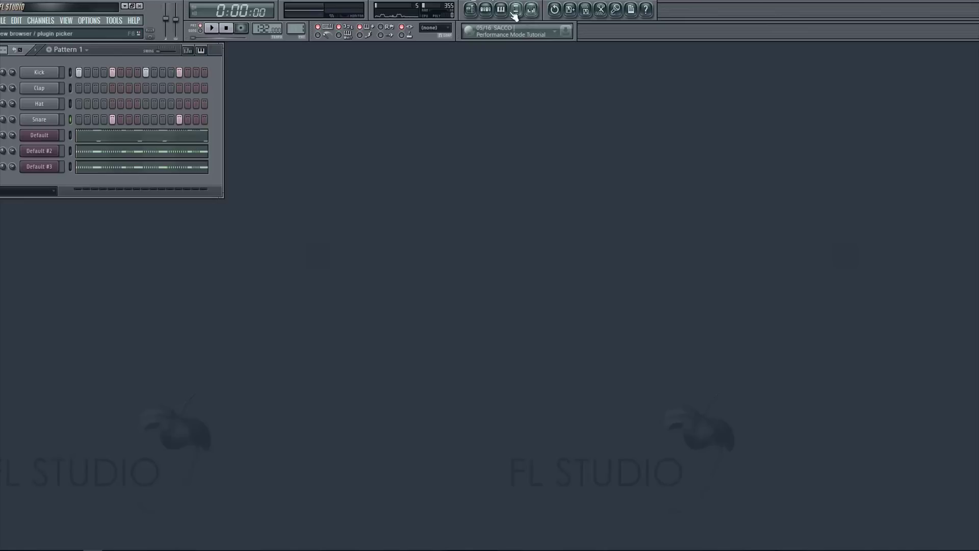
pyautogui.click(523, 16)
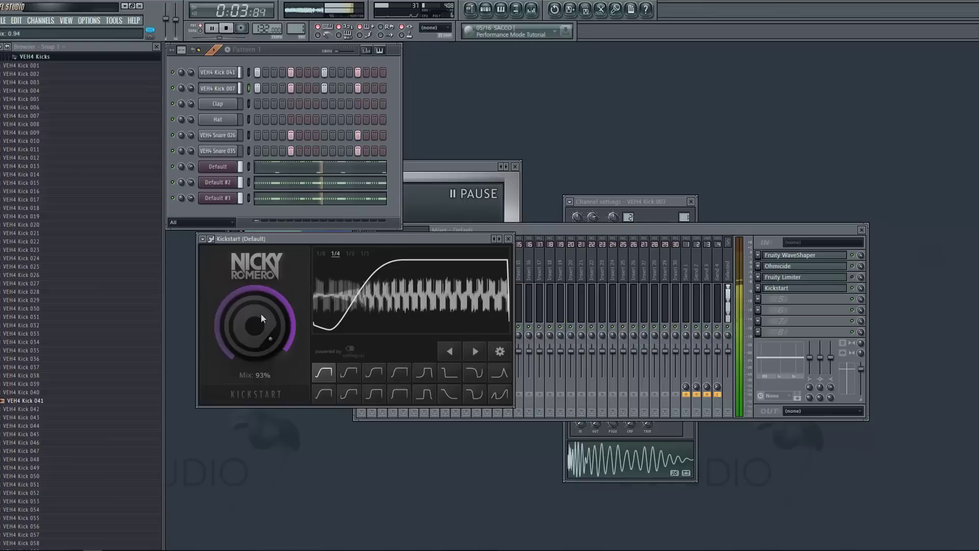
# Set the mix of Kickstart on the lead's mixer track to 92% and play Pattern 1 with the drums, then stop playback
pyautogui.moveTo(262, 318); pyautogui.dragTo(261, 321)
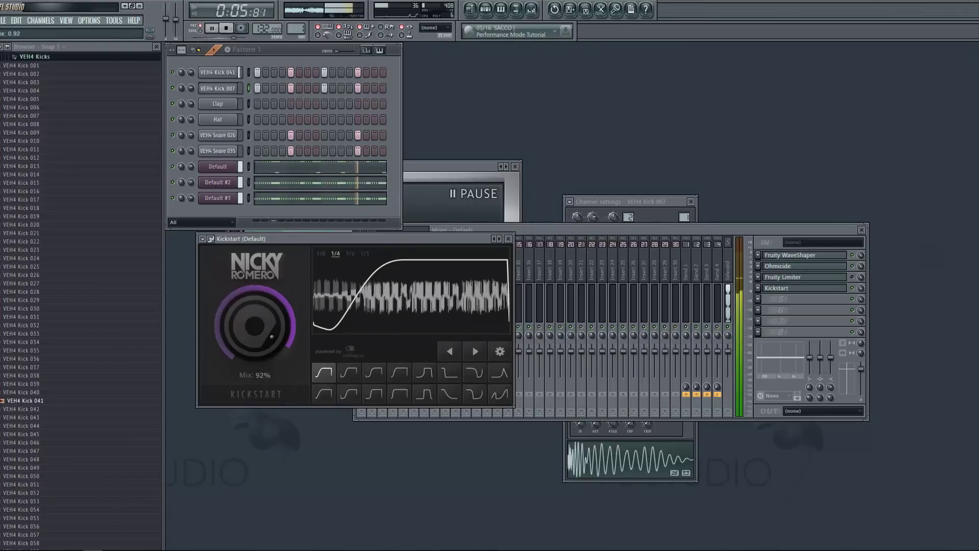
pyautogui.click(279, 46)
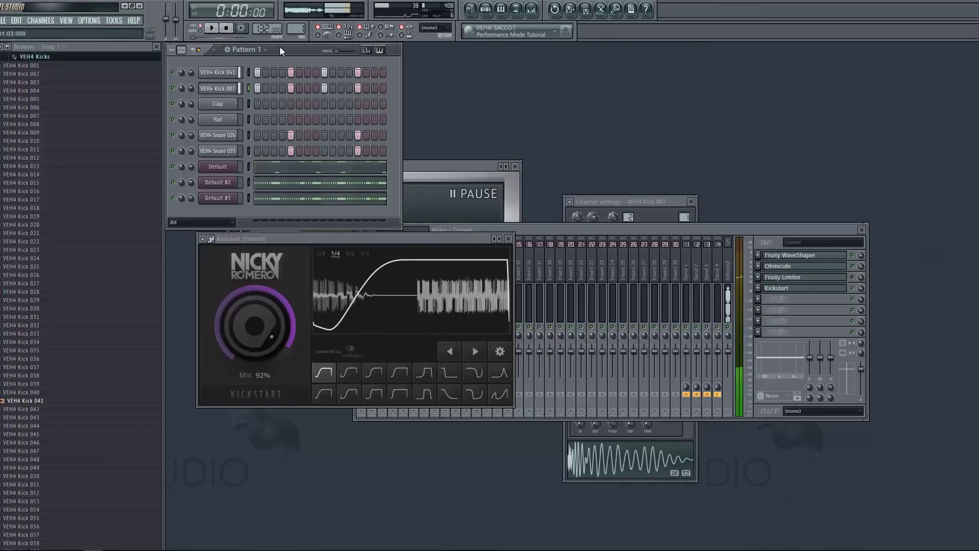
pyautogui.press('space')
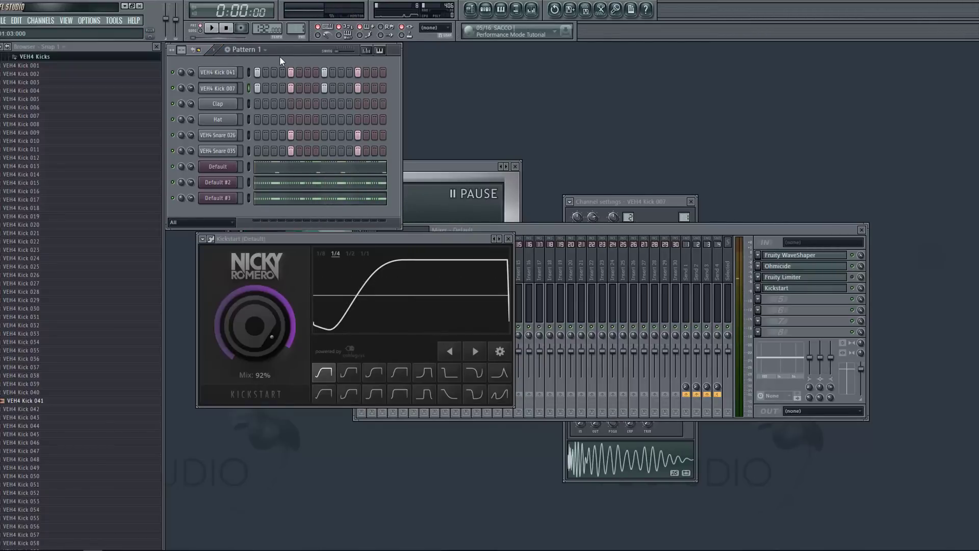